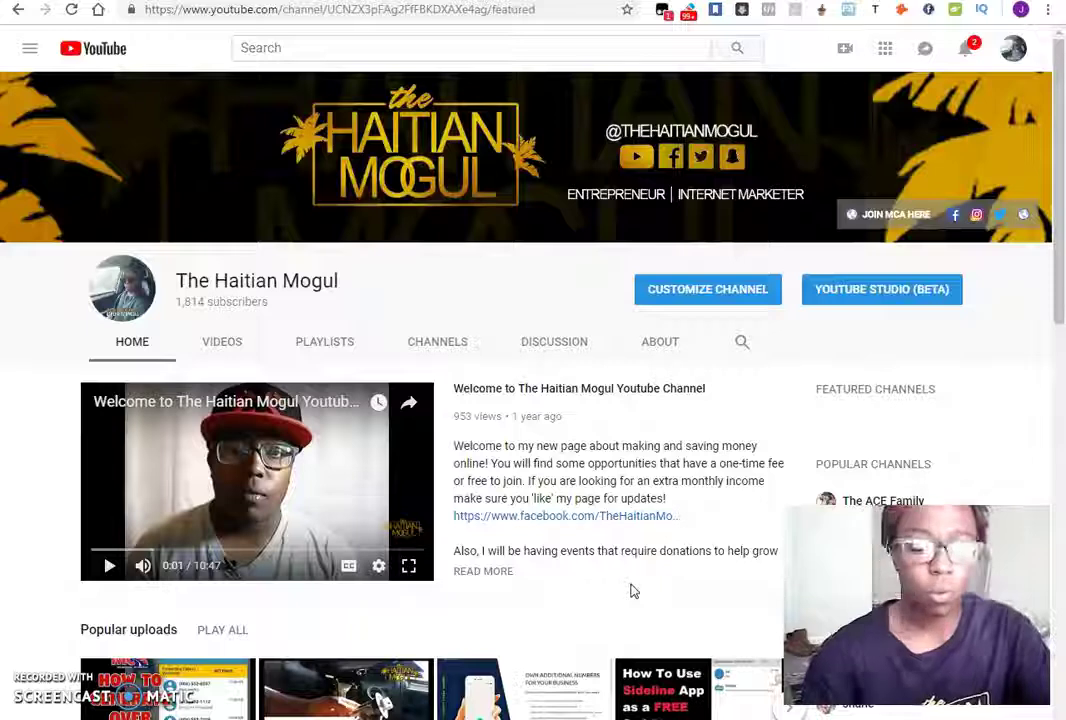
Load ifttt.com in a new browser tab
{"action": "key", "text": "ctrl+t"}
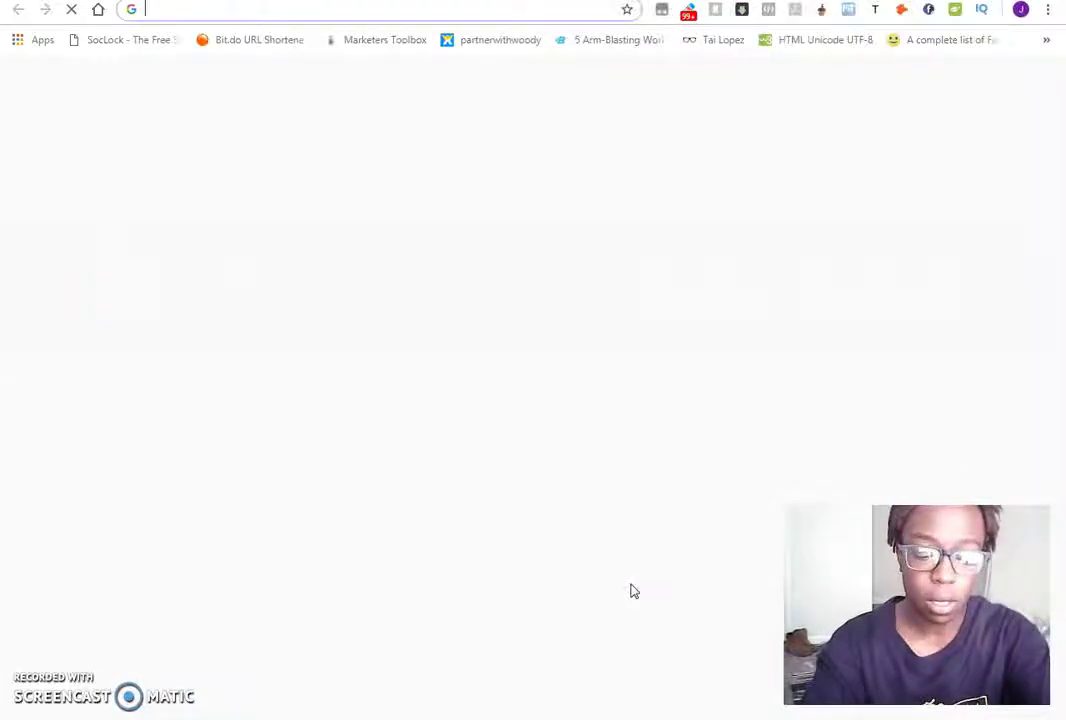
{"action": "type", "text": "ifttt.com"}
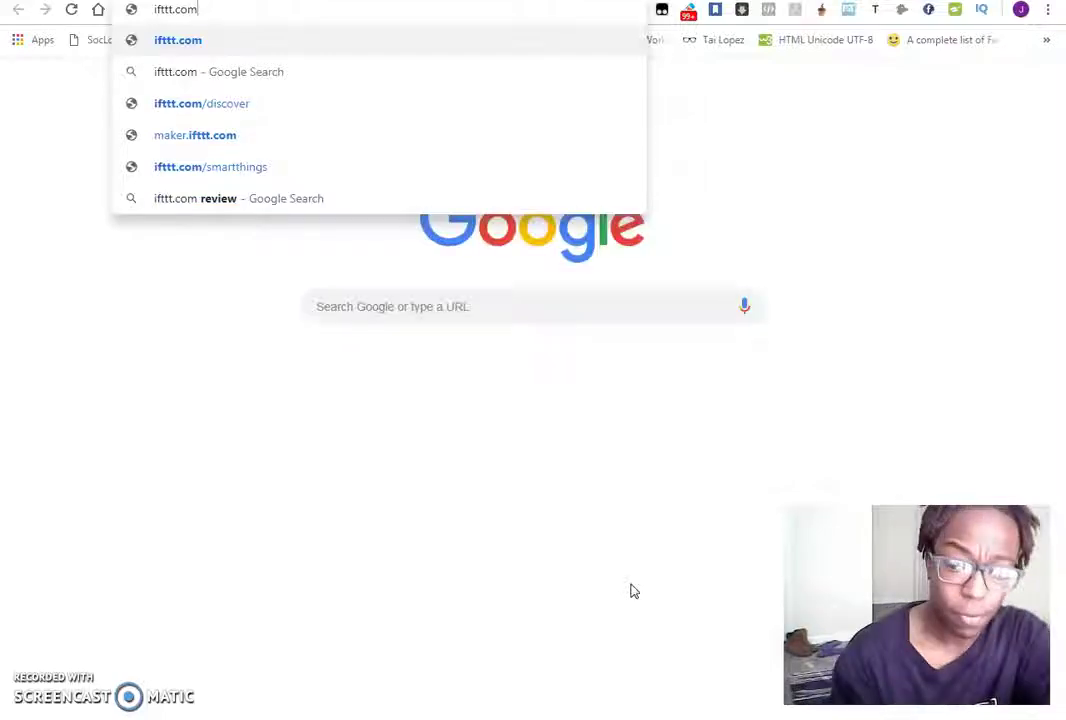
{"action": "key", "text": "Return"}
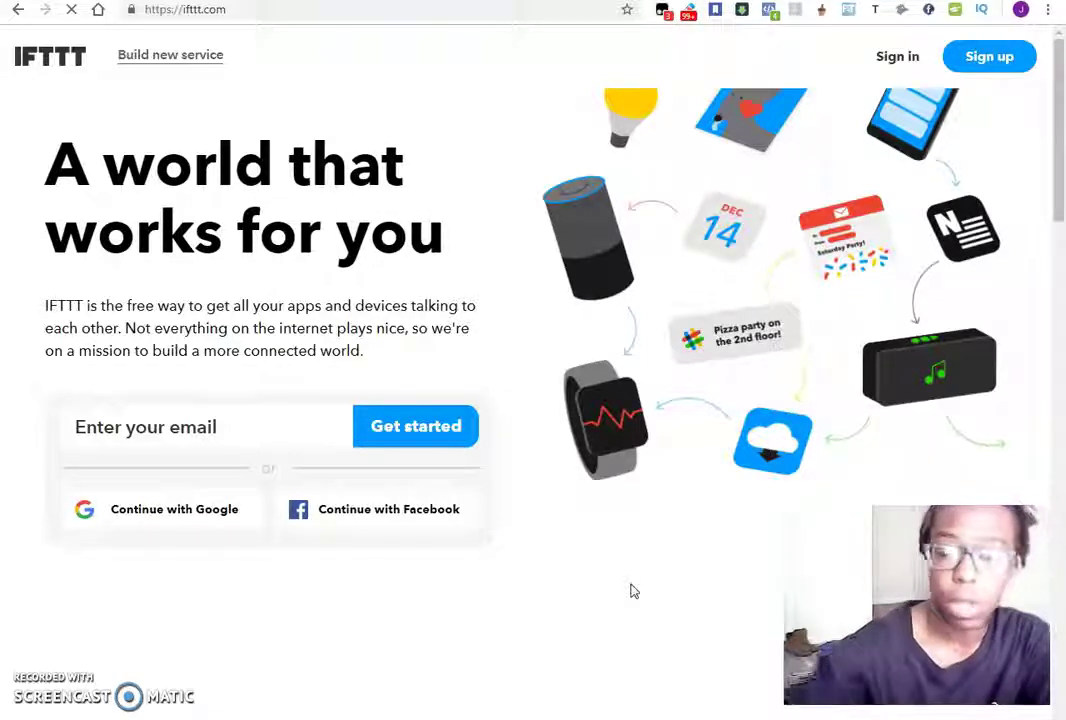
Sign in to IFTTT with the account e-mail and password
{"action": "left_click", "coordinate": [897, 60]}
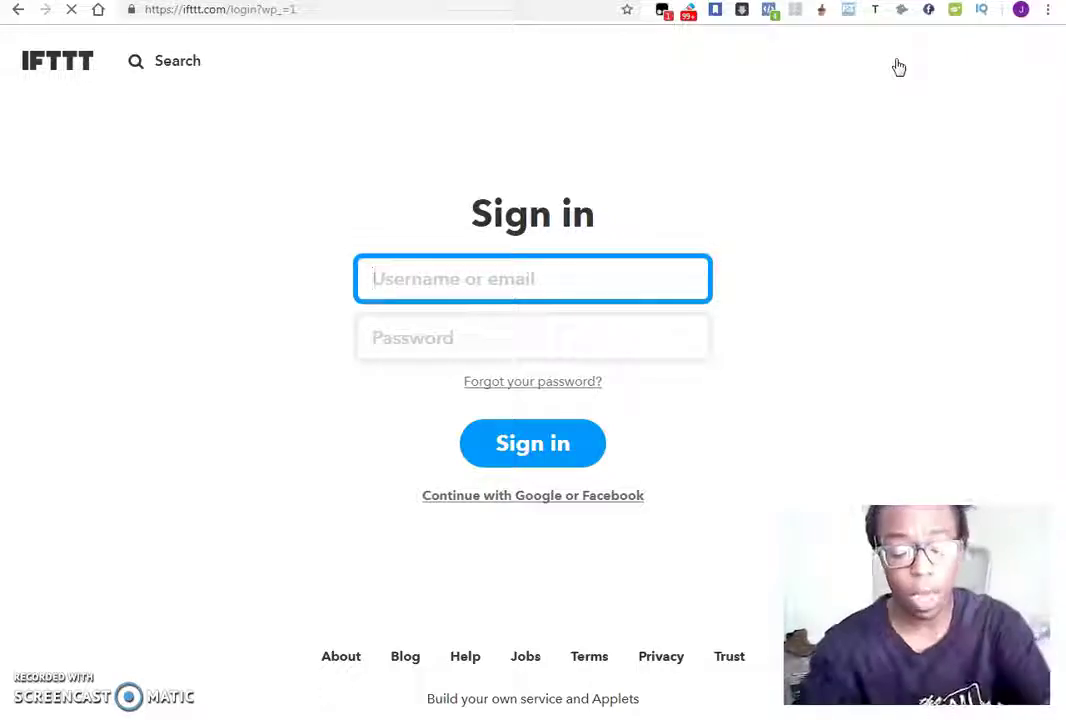
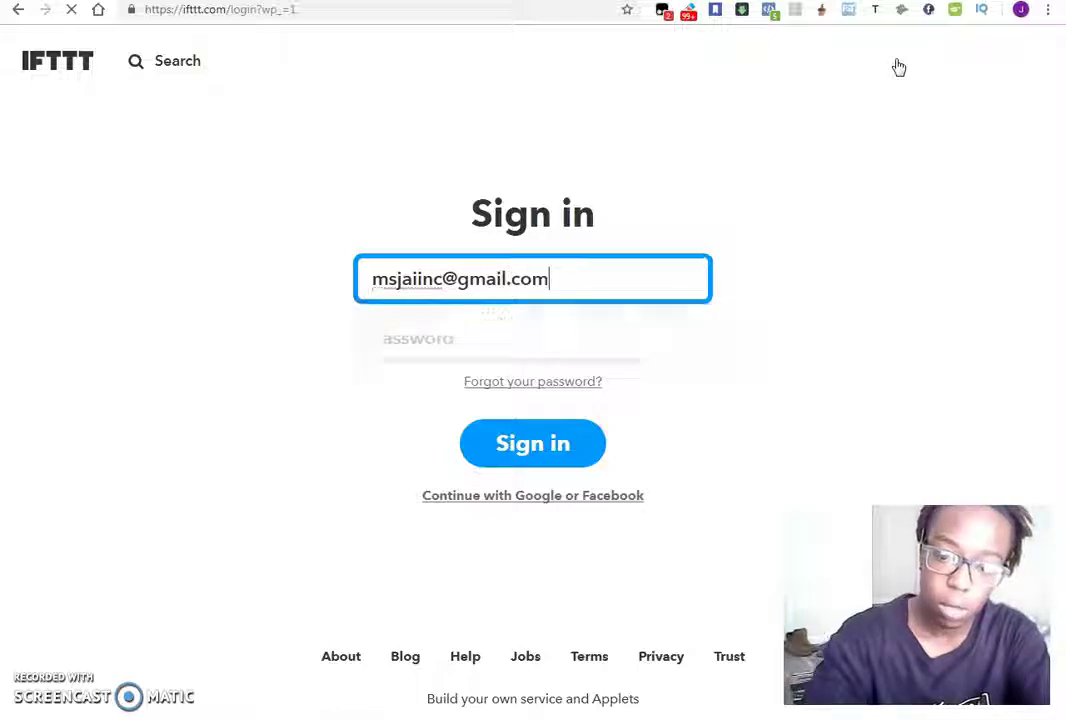
{"action": "key", "text": "Tab"}
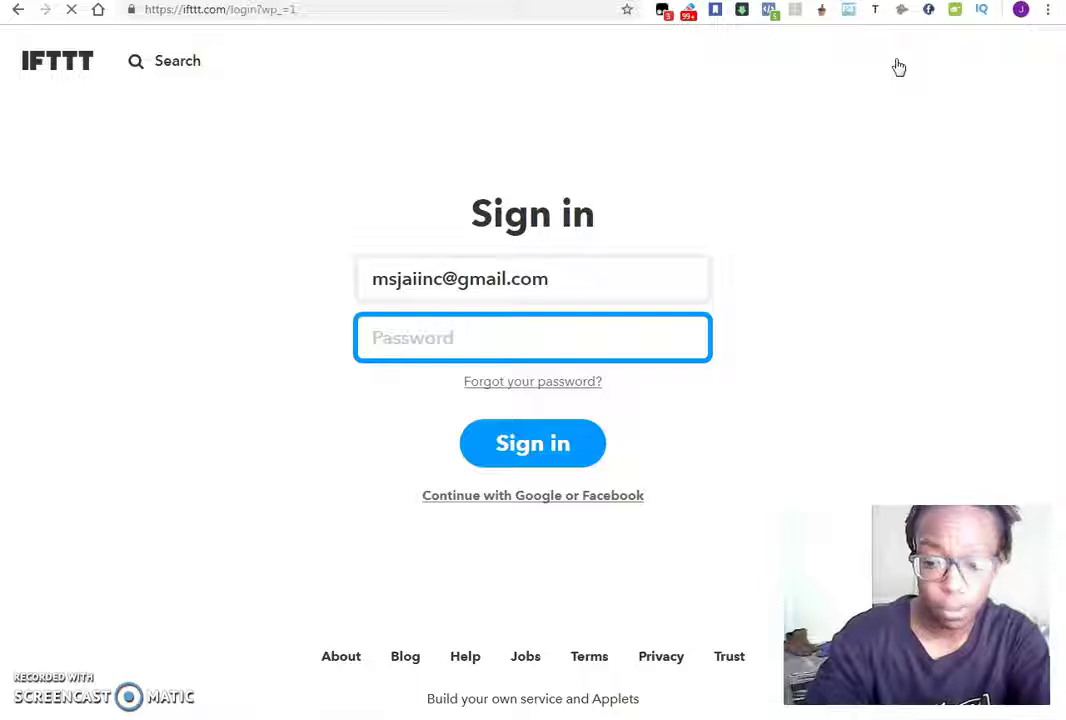
{"action": "type", "text": "••"}
{"action": "key", "text": "BackSpace"}
{"action": "key", "text": "BackSpace"}
{"action": "type", "text": "••••••••••••"}
{"action": "key", "text": "Return"}
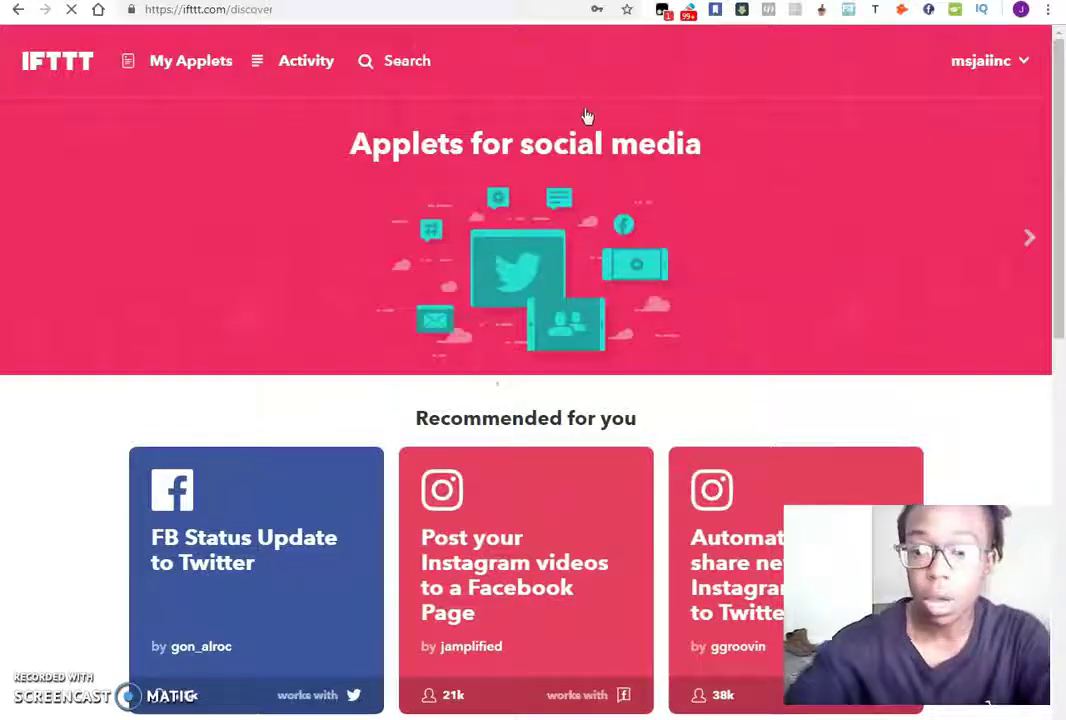
Scroll through the Discover page's recommended applets to the end of the list
{"action": "scroll", "coordinate": [949, 231], "scroll_direction": "down", "scroll_amount": 1}
{"action": "scroll", "coordinate": [955, 236], "scroll_direction": "down", "scroll_amount": 2}
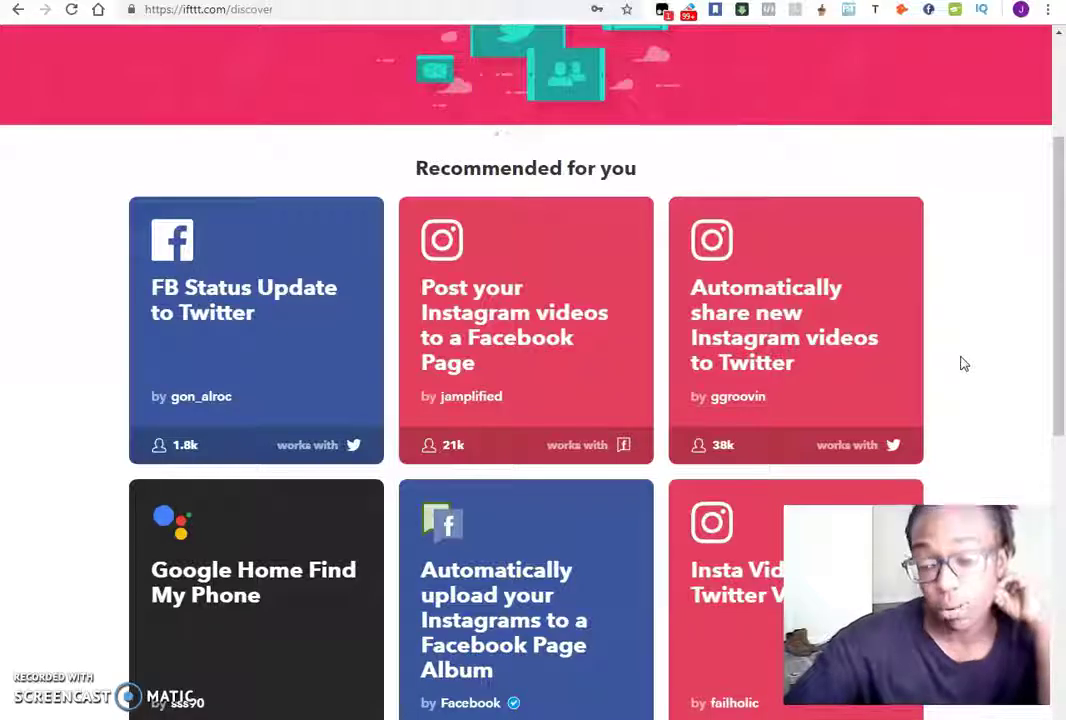
{"action": "scroll", "coordinate": [966, 336], "scroll_direction": "down", "scroll_amount": 2}
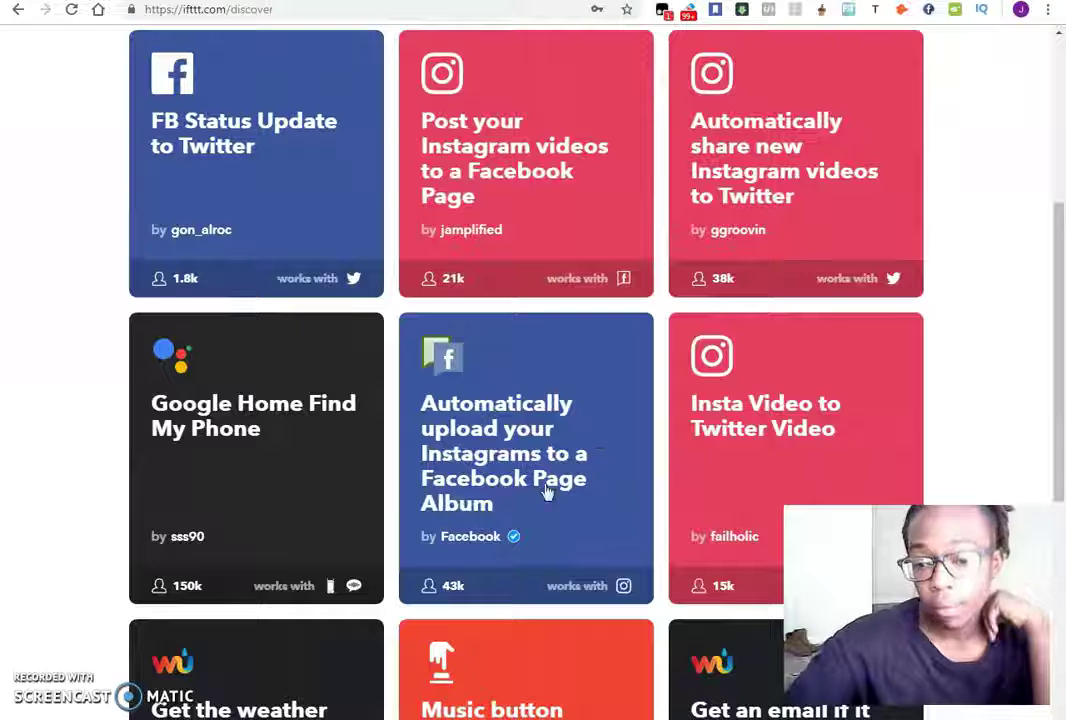
{"action": "scroll", "coordinate": [995, 316], "scroll_direction": "down", "scroll_amount": 2}
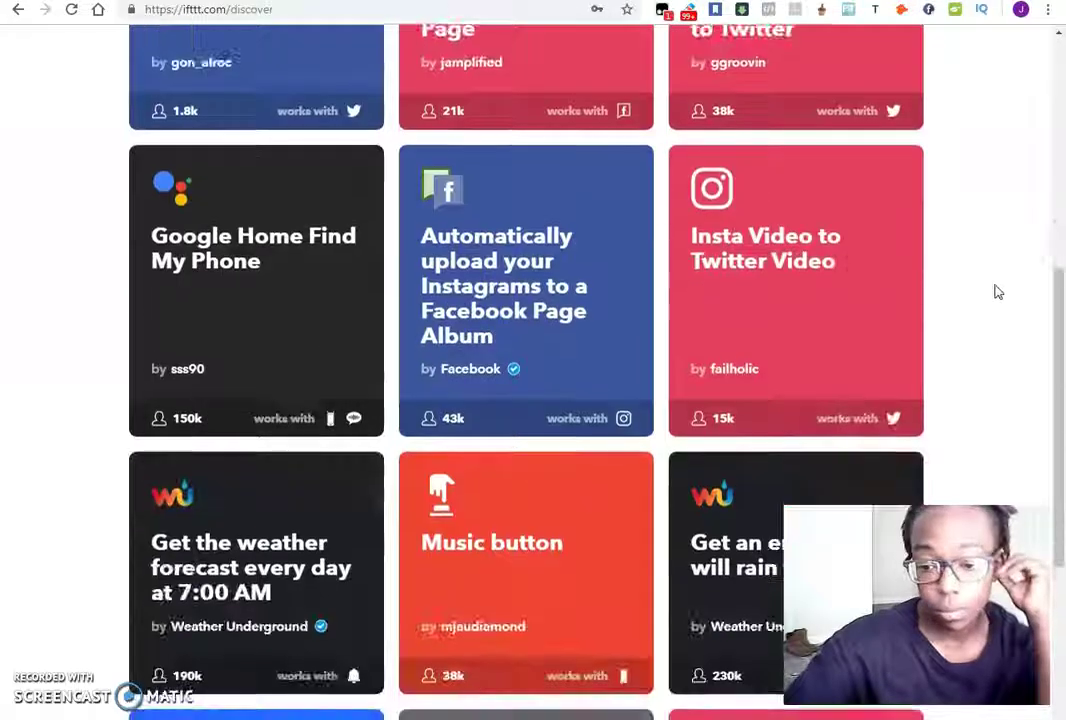
{"action": "scroll", "coordinate": [995, 290], "scroll_direction": "down", "scroll_amount": 2}
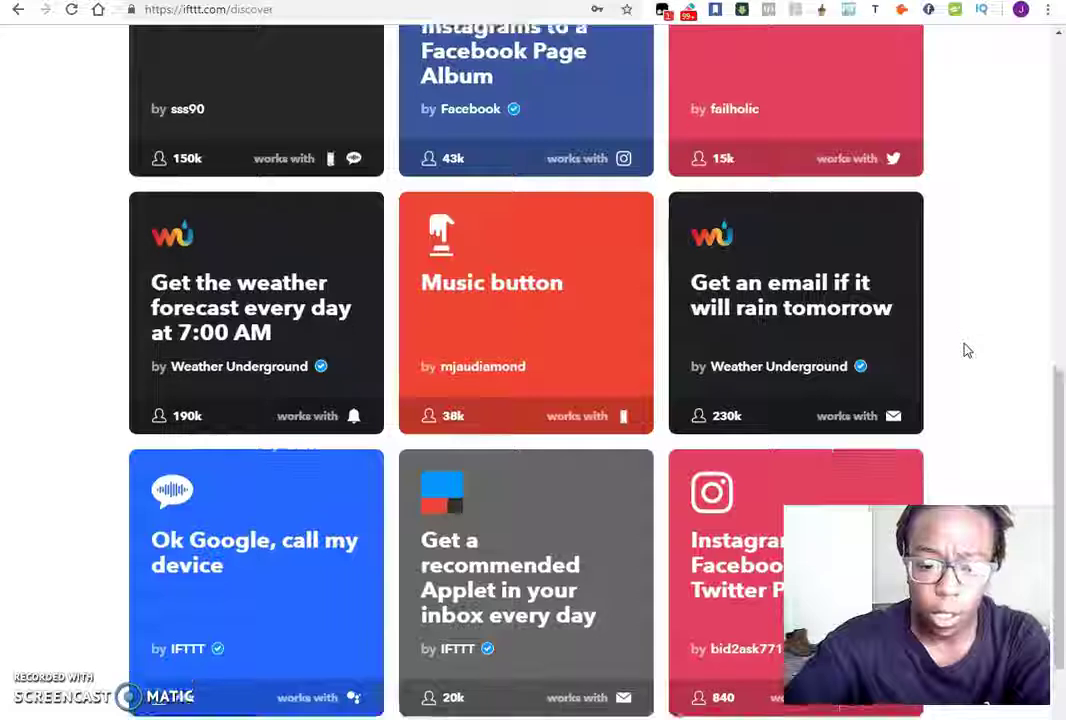
{"action": "scroll", "coordinate": [967, 349], "scroll_direction": "down", "scroll_amount": 3}
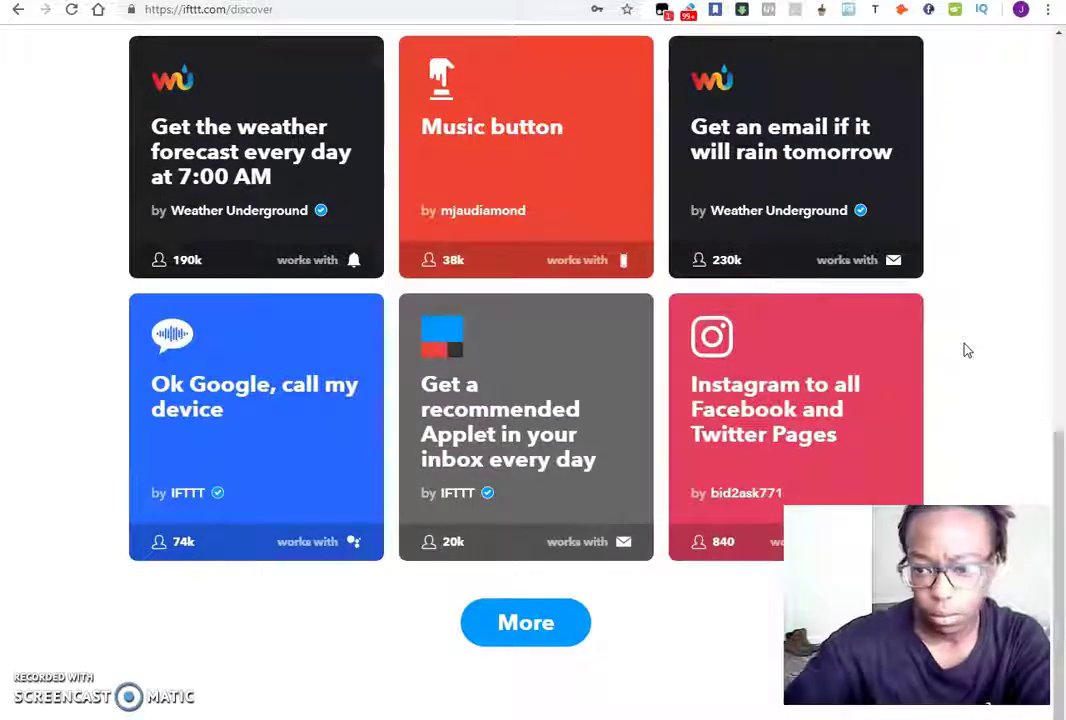
Turn on the 'Get an email if it will rain tomorrow' applet
{"action": "left_click", "coordinate": [843, 172]}
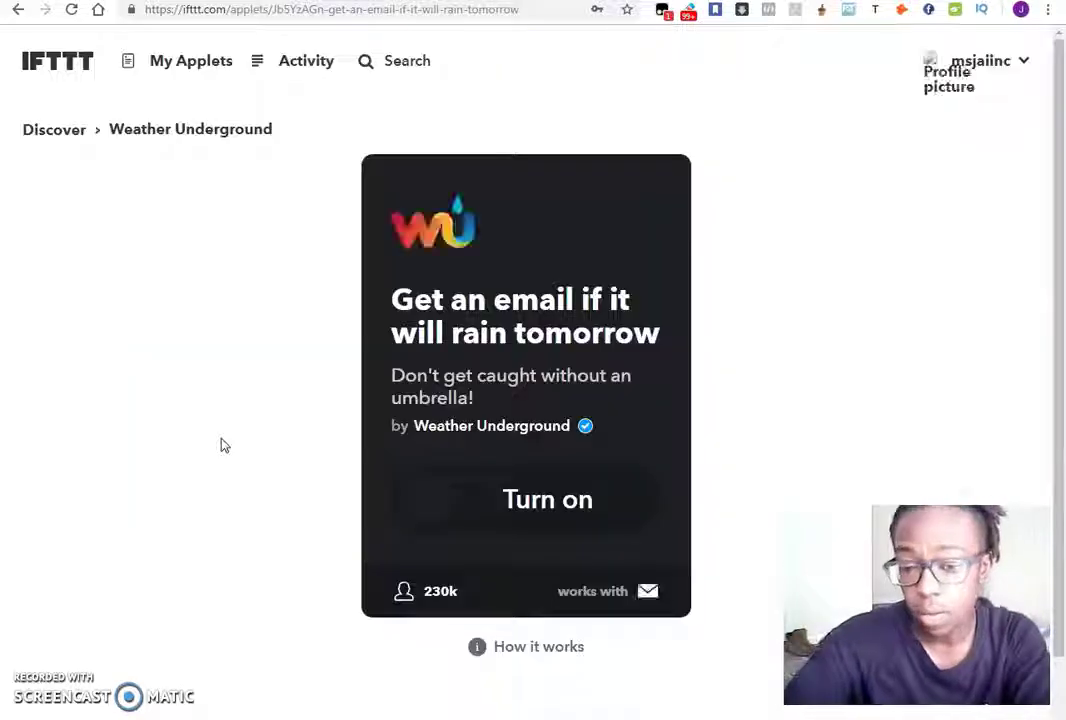
{"action": "left_click", "coordinate": [440, 509]}
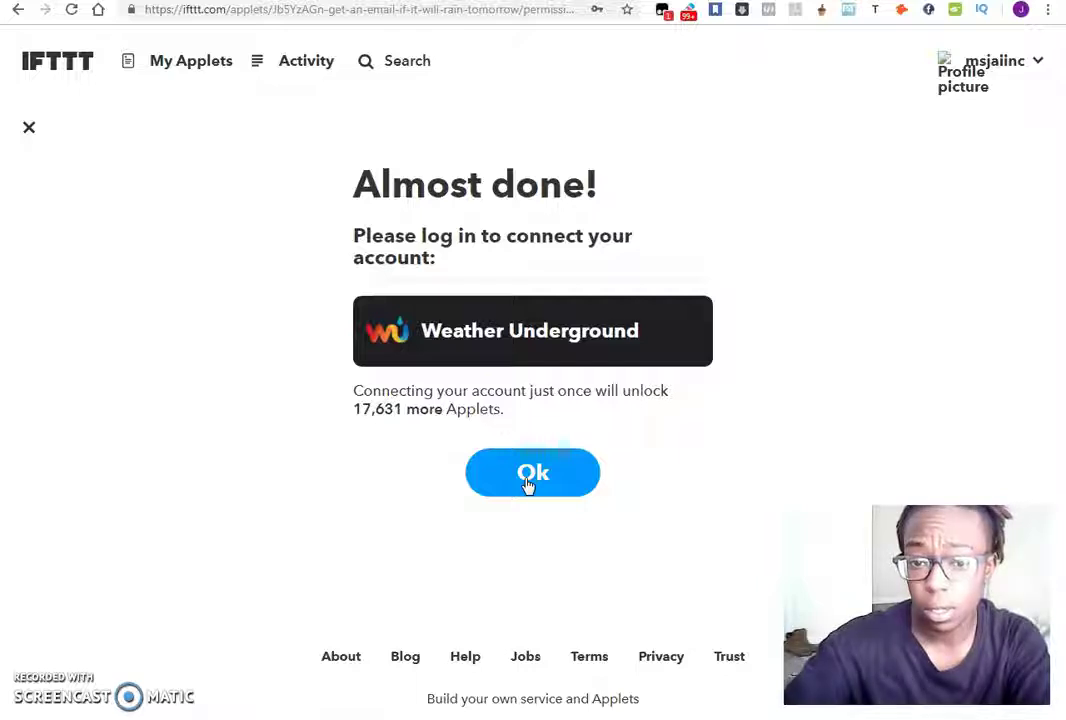
Browse the My Applets list of WordPress, Instagram and Facebook applets, ending at the top
{"action": "left_click", "coordinate": [205, 64]}
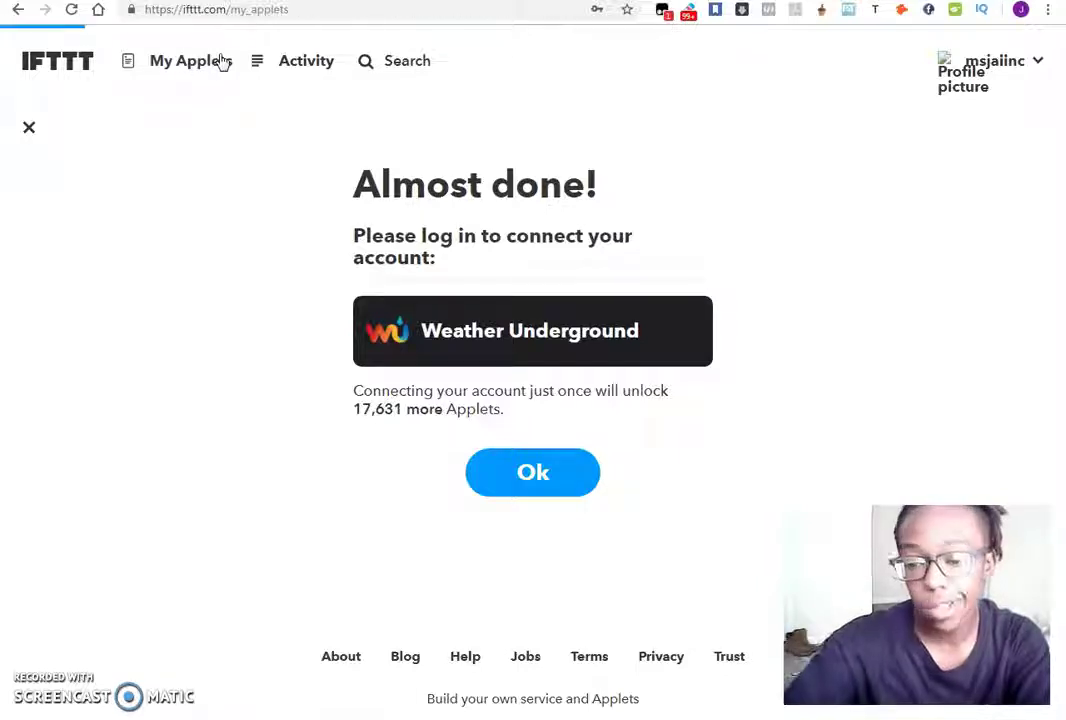
{"action": "scroll", "coordinate": [45, 300], "scroll_direction": "down", "scroll_amount": 3}
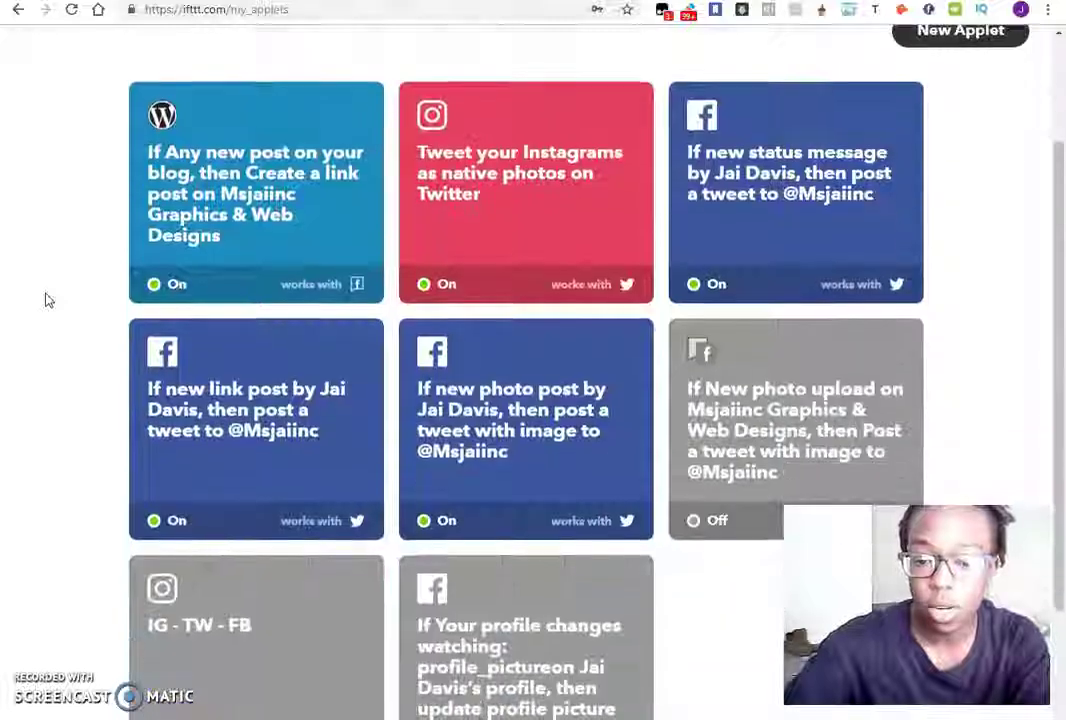
{"action": "scroll", "coordinate": [45, 298], "scroll_direction": "up", "scroll_amount": 2}
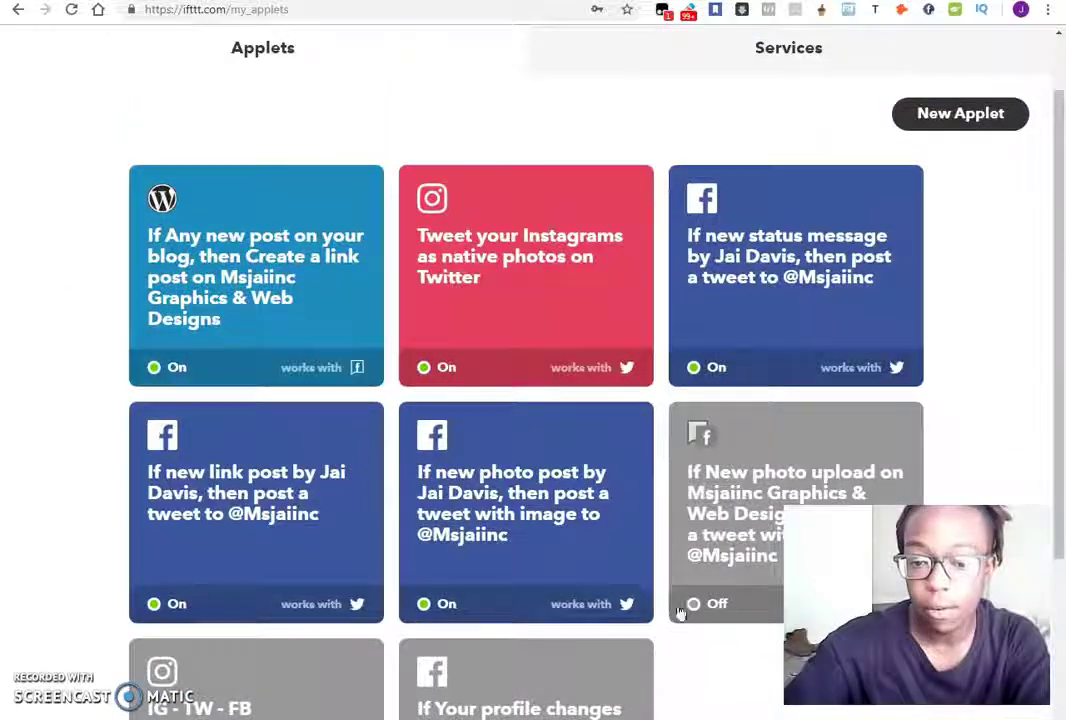
{"action": "scroll", "coordinate": [695, 352], "scroll_direction": "down", "scroll_amount": 3}
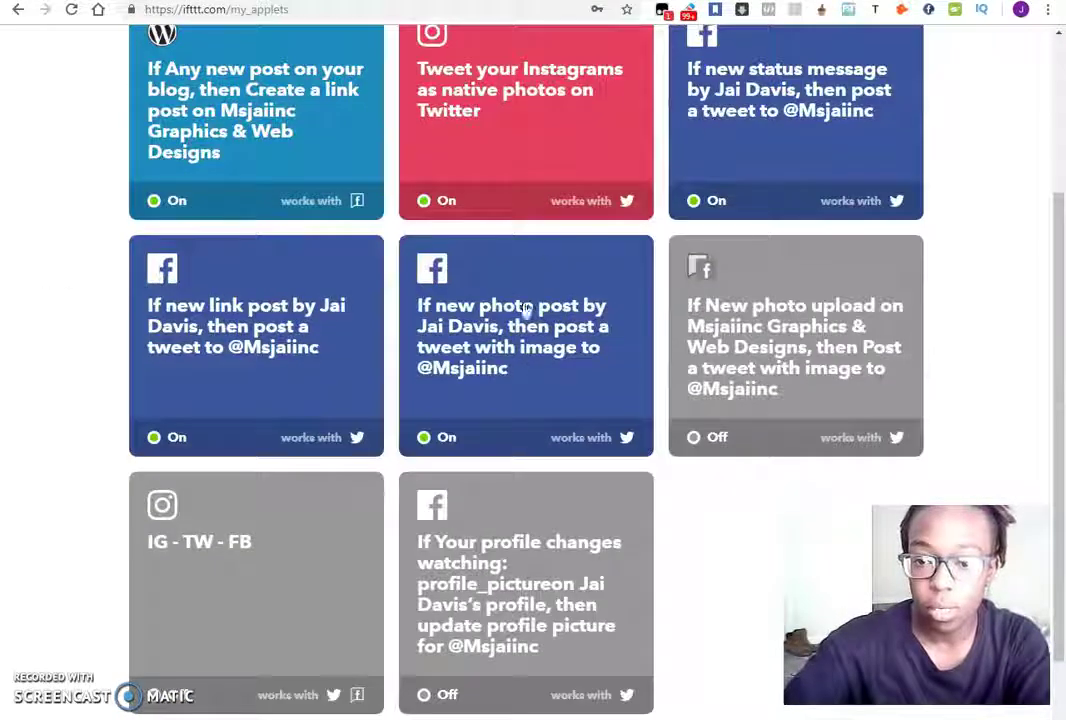
{"action": "scroll", "coordinate": [1033, 409], "scroll_direction": "up", "scroll_amount": 3}
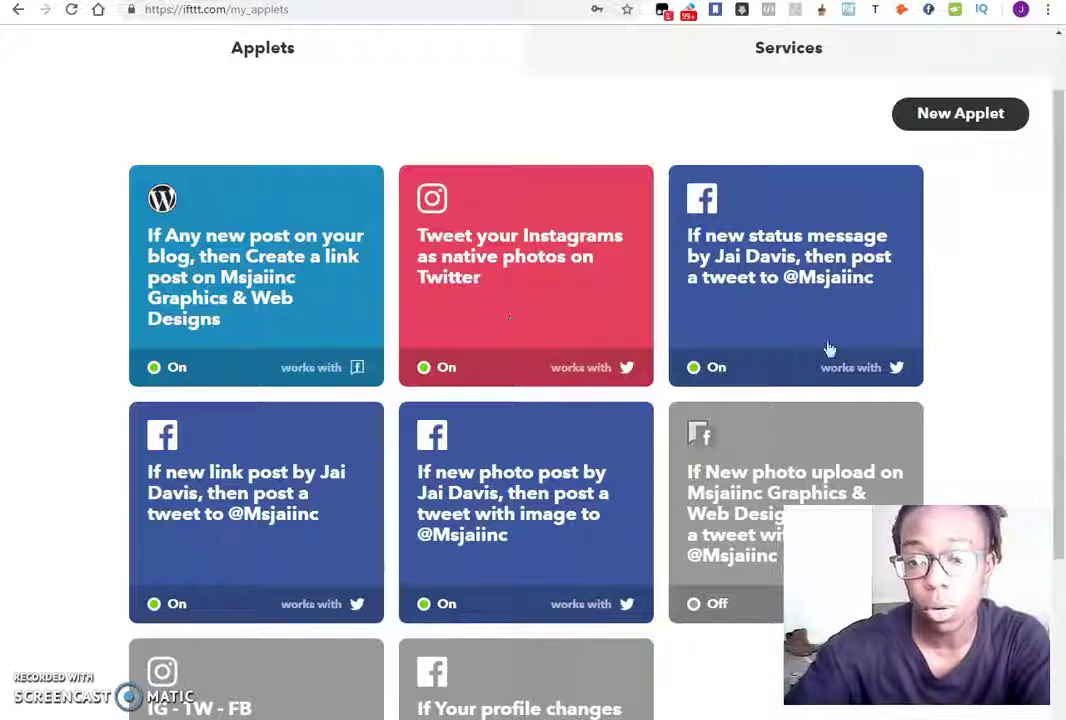
{"action": "scroll", "coordinate": [877, 350], "scroll_direction": "up", "scroll_amount": 2}
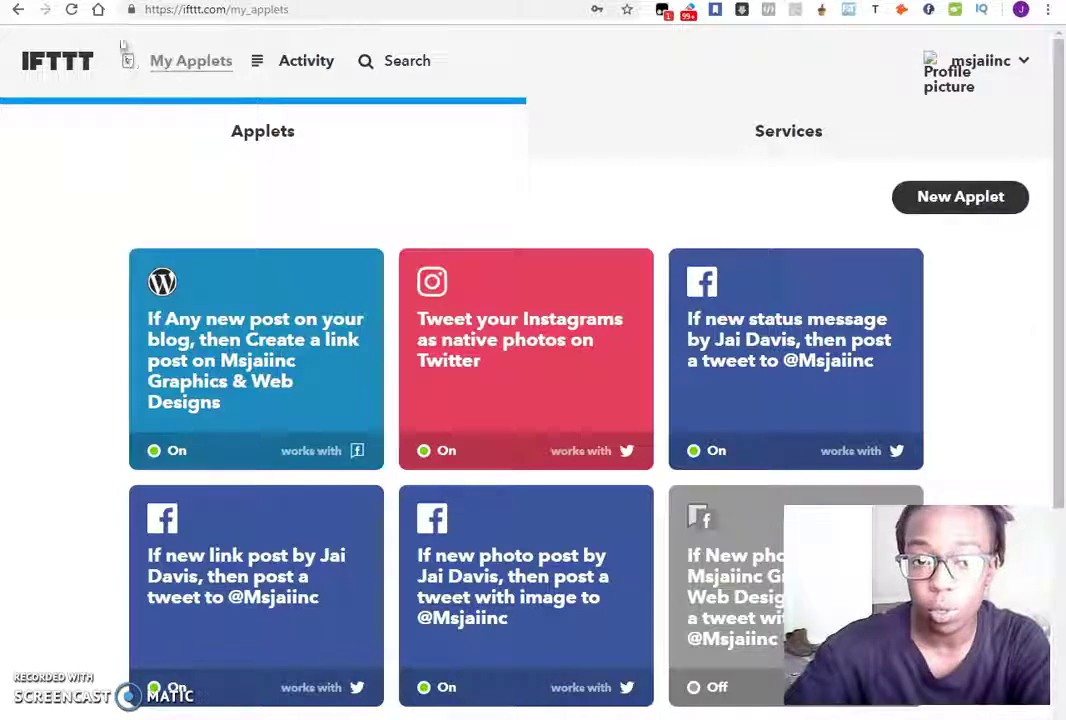
Start a new applet and begin choosing its '+this' trigger
{"action": "left_click", "coordinate": [975, 199]}
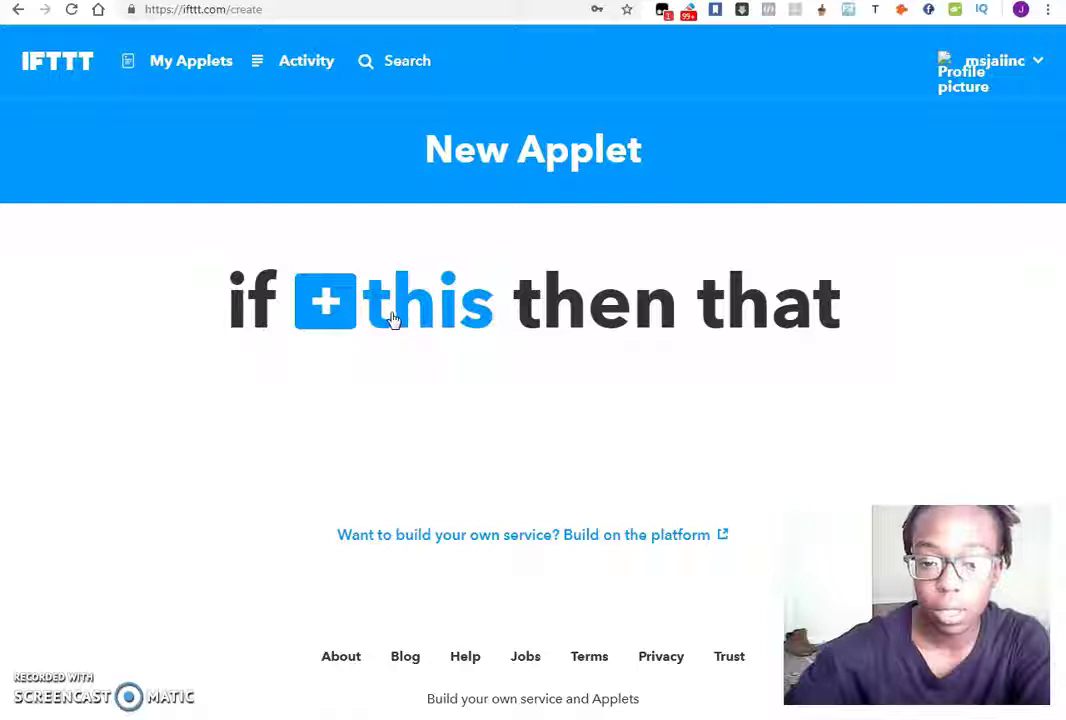
{"action": "left_click", "coordinate": [393, 318]}
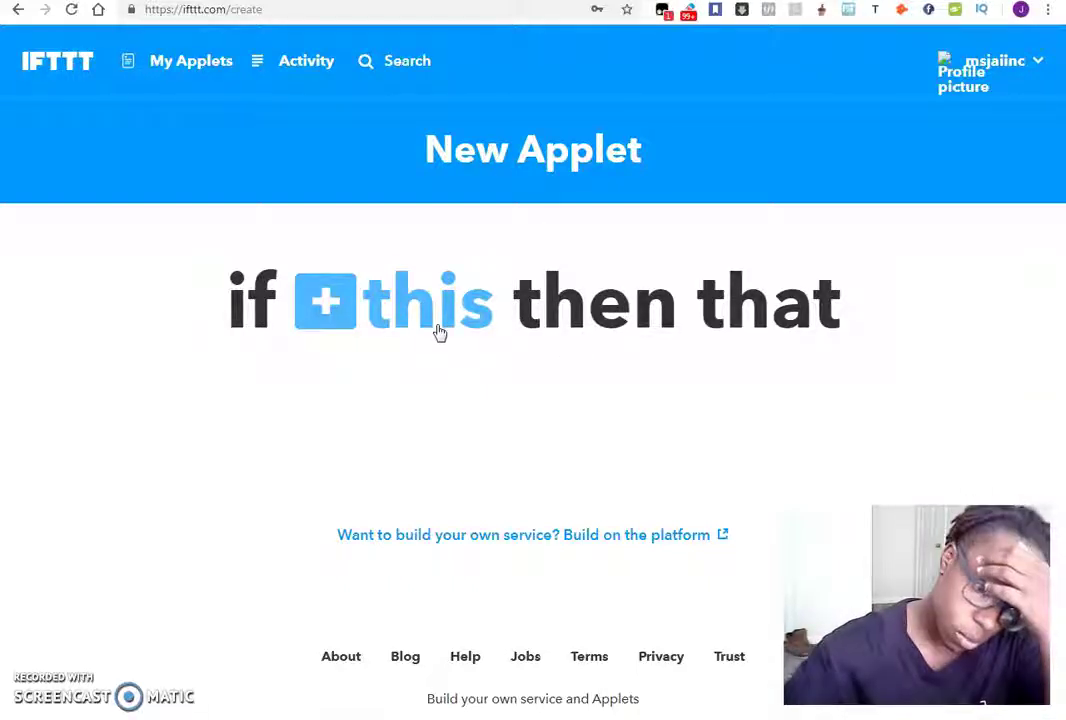
{"action": "left_click", "coordinate": [359, 372]}
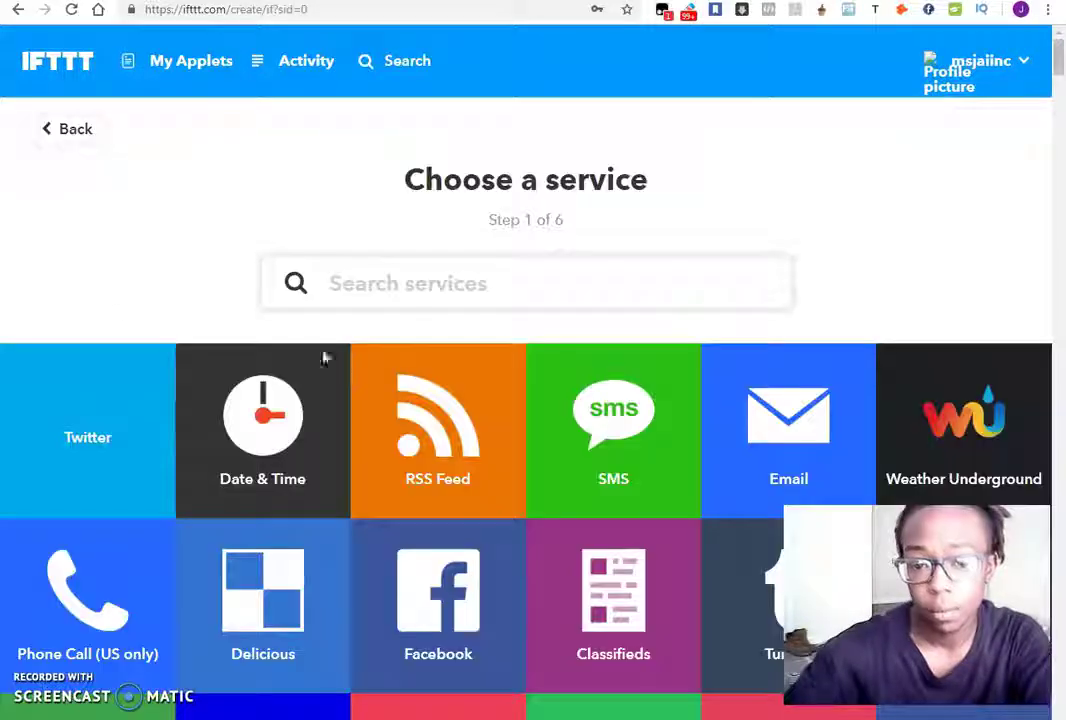
{"action": "scroll", "coordinate": [100, 307], "scroll_direction": "down", "scroll_amount": 3}
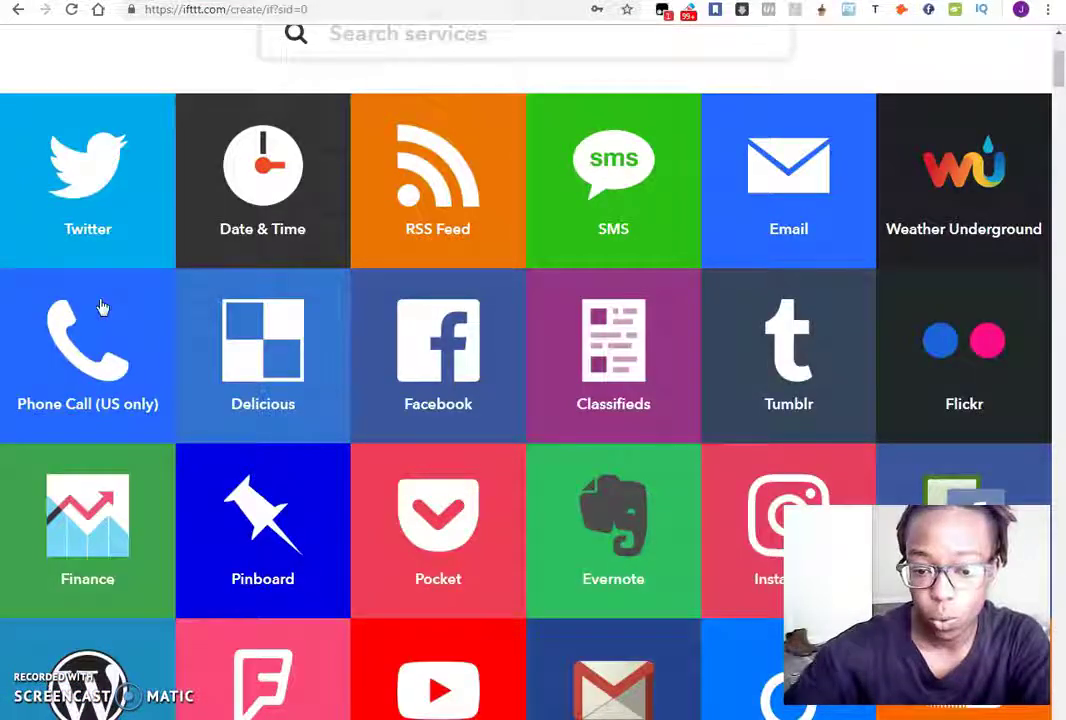
{"action": "scroll", "coordinate": [101, 305], "scroll_direction": "down", "scroll_amount": 2}
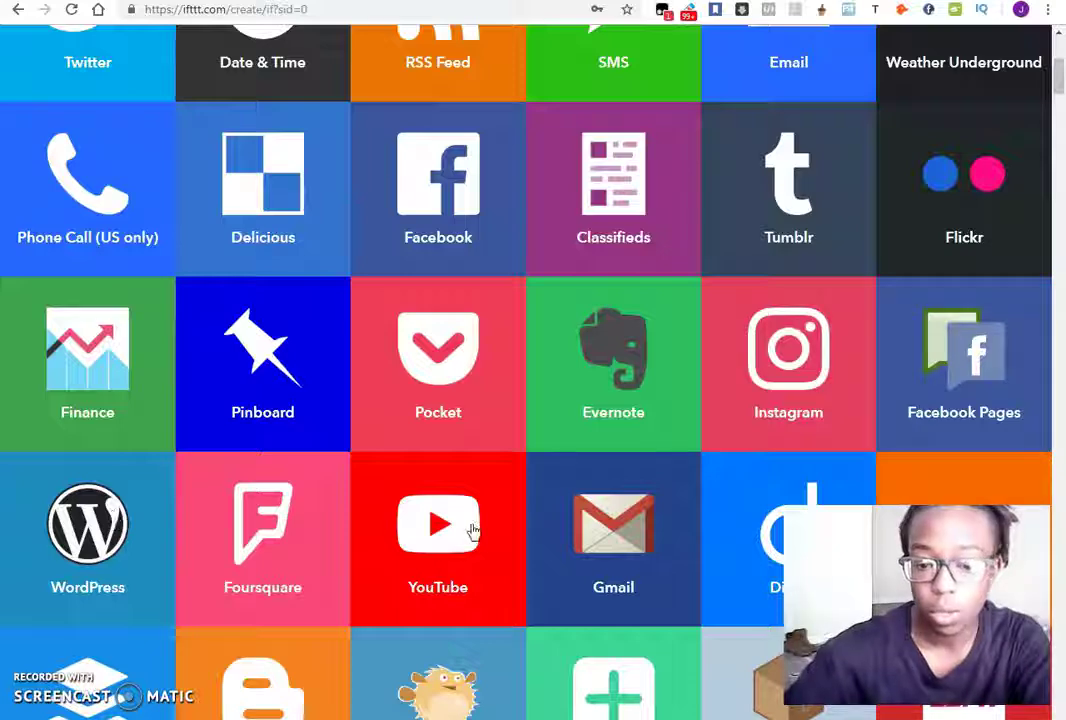
{"action": "scroll", "coordinate": [1040, 321], "scroll_direction": "up", "scroll_amount": 1}
{"action": "scroll", "coordinate": [947, 295], "scroll_direction": "up", "scroll_amount": 3}
{"action": "scroll", "coordinate": [820, 233], "scroll_direction": "down", "scroll_amount": 2}
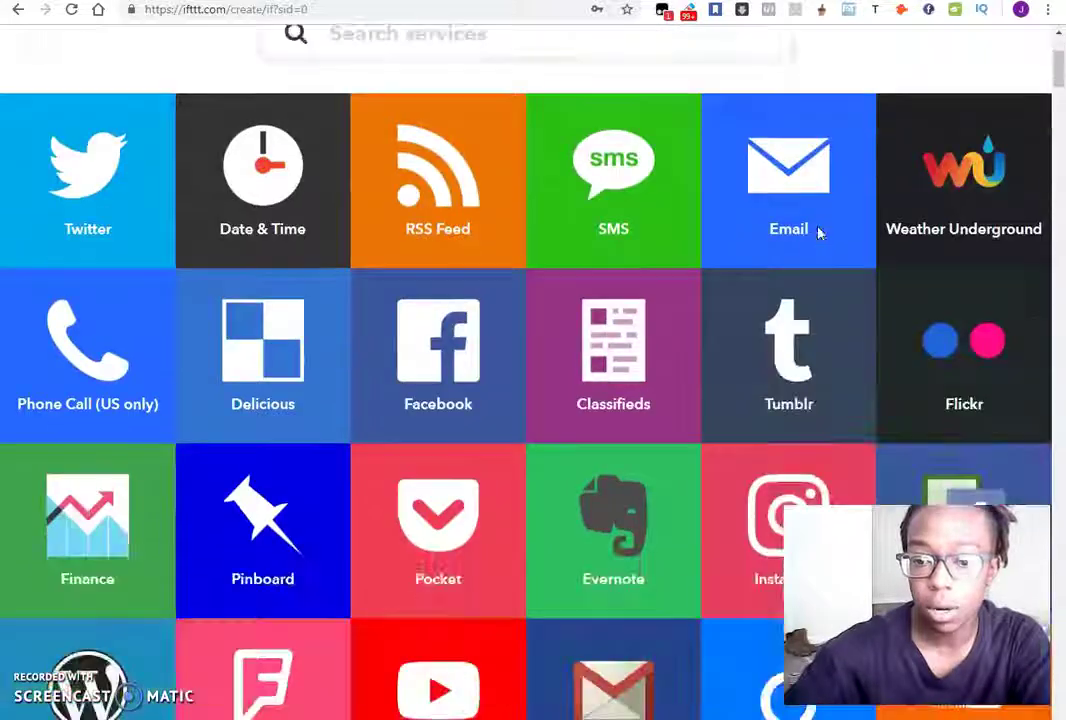
{"action": "scroll", "coordinate": [928, 238], "scroll_direction": "down", "scroll_amount": 2}
{"action": "scroll", "coordinate": [840, 222], "scroll_direction": "down", "scroll_amount": 1}
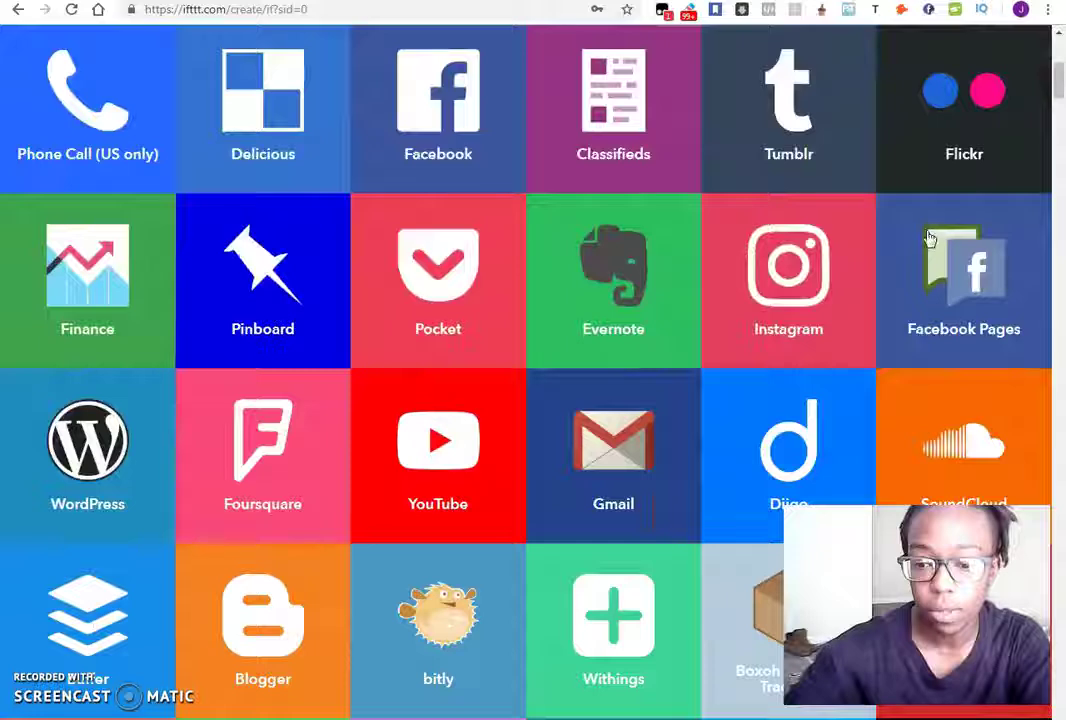
{"action": "scroll", "coordinate": [552, 231], "scroll_direction": "down", "scroll_amount": 2}
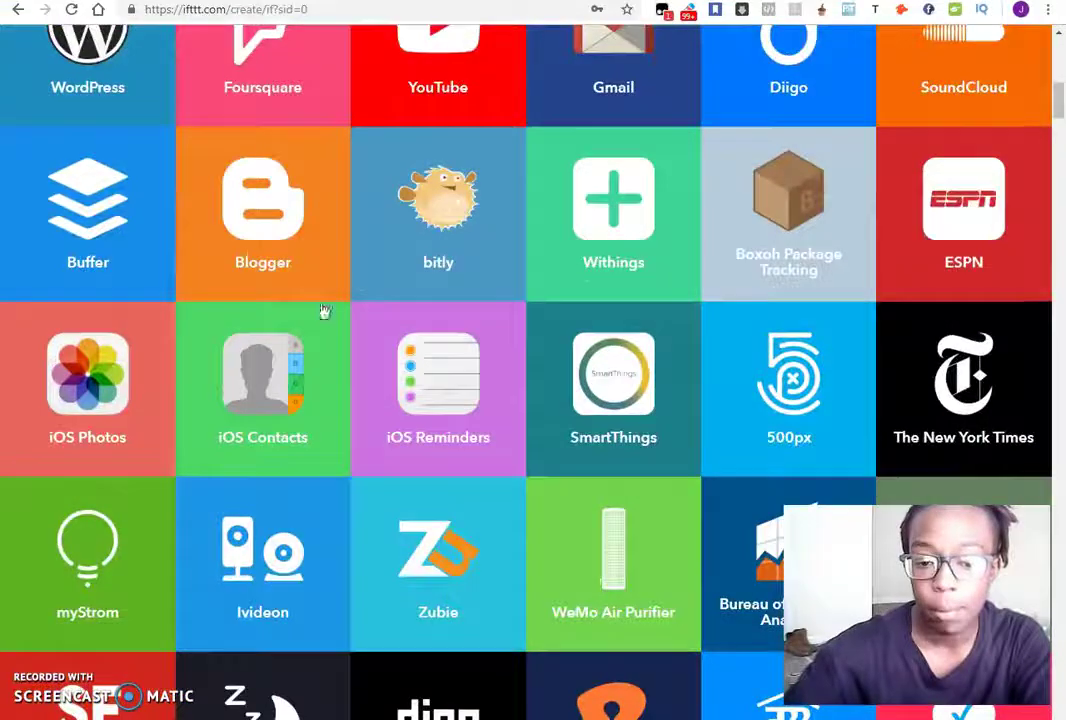
{"action": "scroll", "coordinate": [476, 352], "scroll_direction": "down", "scroll_amount": 2}
{"action": "scroll", "coordinate": [555, 377], "scroll_direction": "down", "scroll_amount": 2}
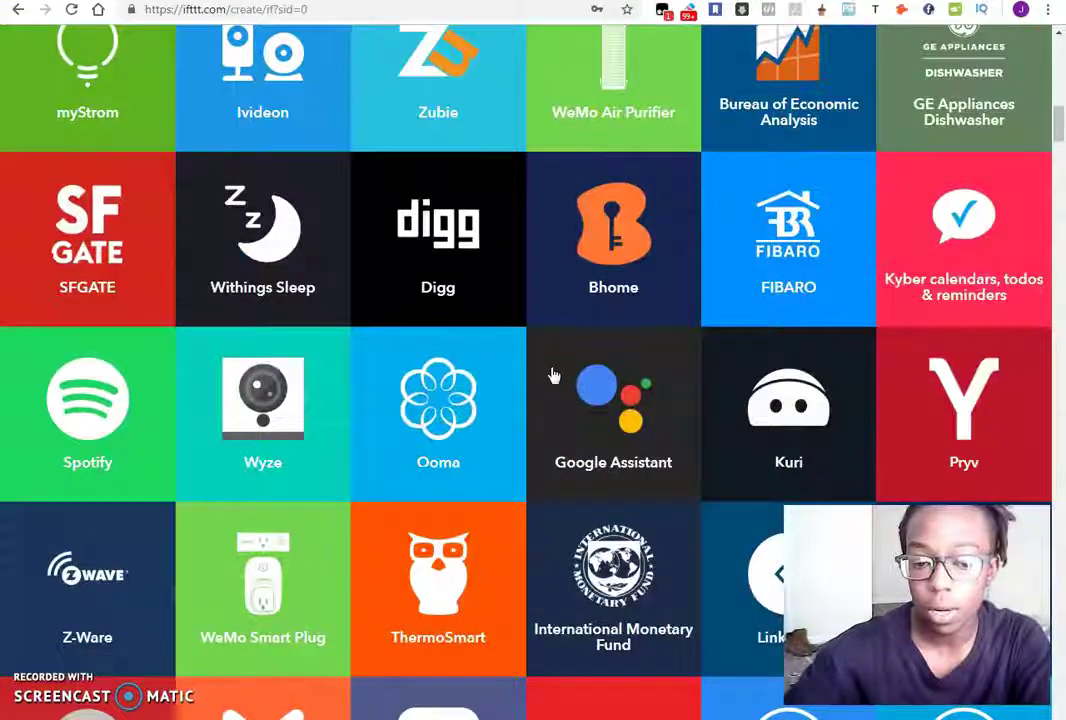
{"action": "scroll", "coordinate": [655, 380], "scroll_direction": "down", "scroll_amount": 1}
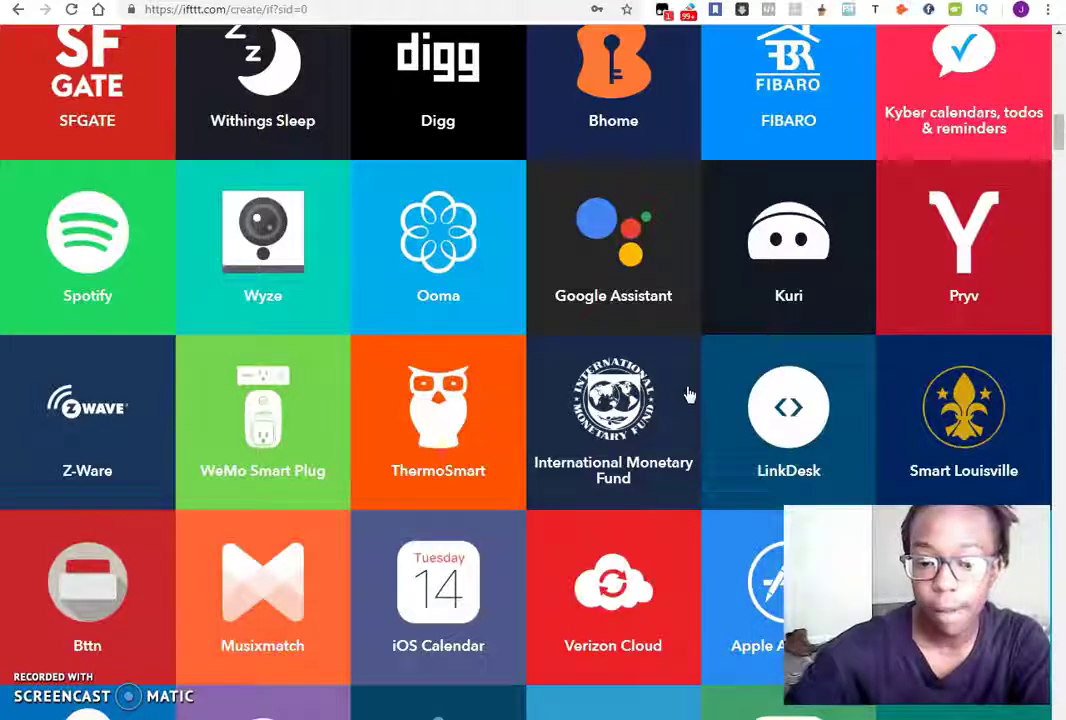
{"action": "scroll", "coordinate": [698, 411], "scroll_direction": "down", "scroll_amount": 2}
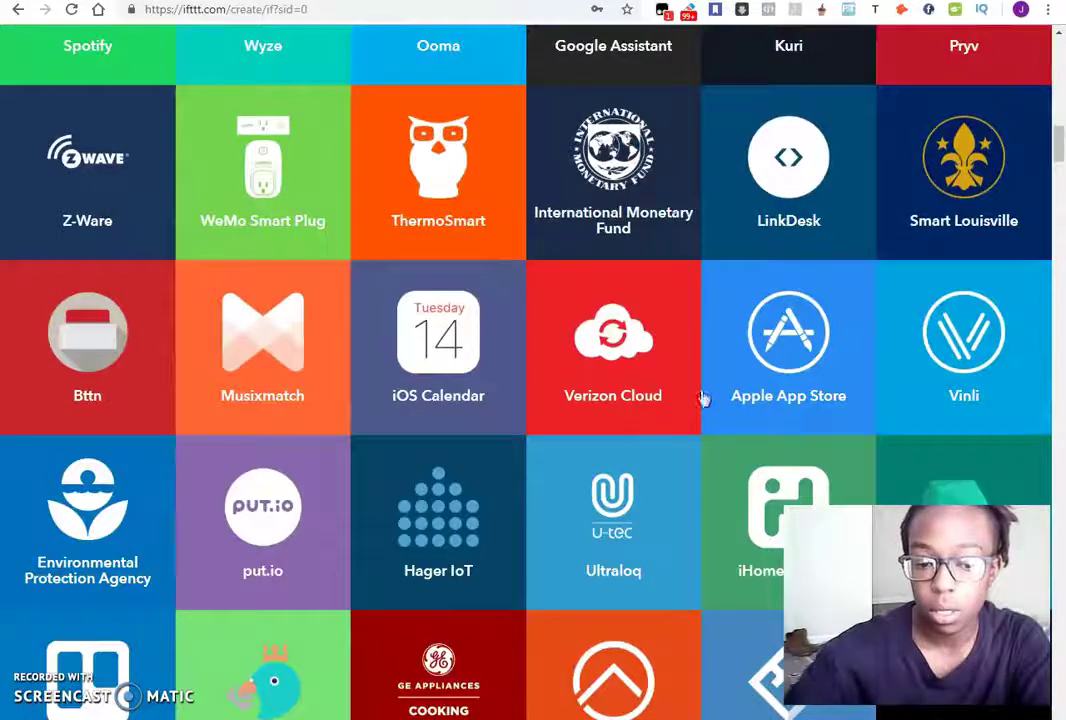
{"action": "scroll", "coordinate": [702, 397], "scroll_direction": "down", "scroll_amount": 1}
{"action": "scroll", "coordinate": [702, 390], "scroll_direction": "up", "scroll_amount": 3}
{"action": "scroll", "coordinate": [702, 390], "scroll_direction": "up", "scroll_amount": 3}
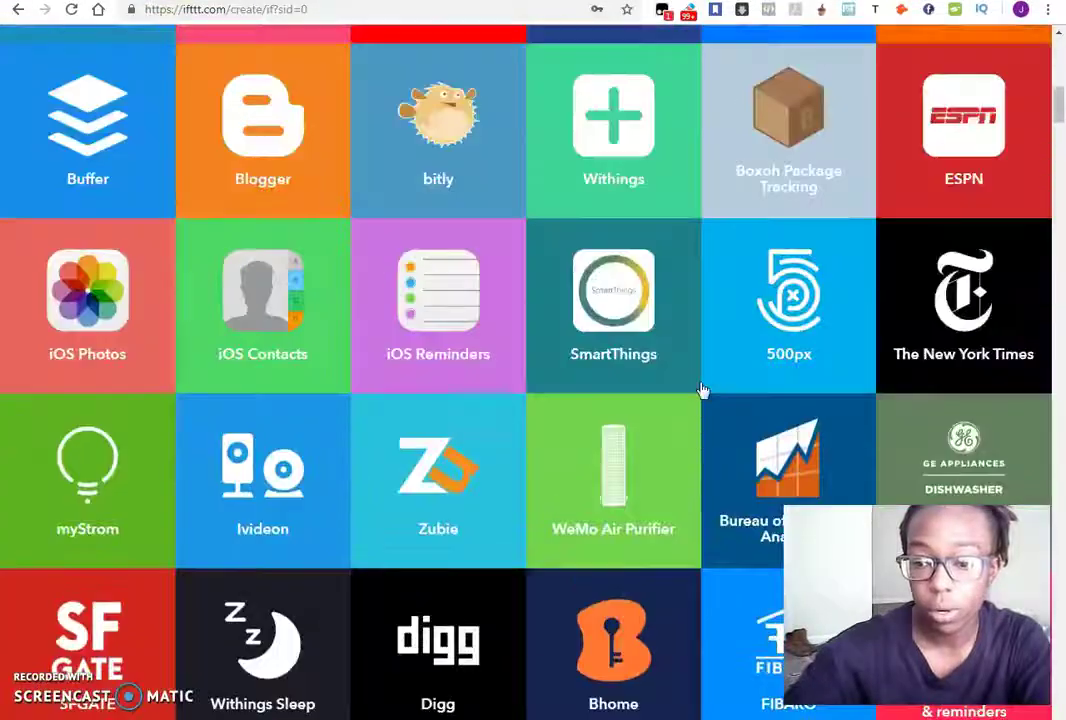
{"action": "scroll", "coordinate": [702, 390], "scroll_direction": "up", "scroll_amount": 3}
{"action": "scroll", "coordinate": [702, 390], "scroll_direction": "up", "scroll_amount": 1}
{"action": "scroll", "coordinate": [702, 390], "scroll_direction": "up", "scroll_amount": 1}
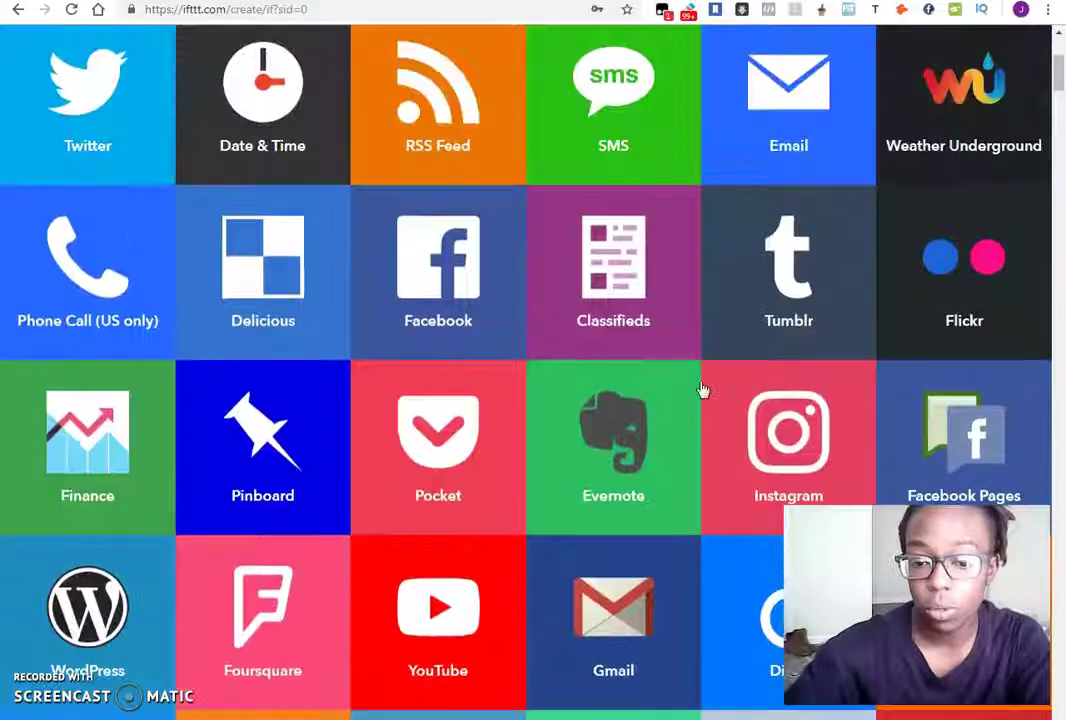
{"action": "scroll", "coordinate": [702, 389], "scroll_direction": "up", "scroll_amount": 3}
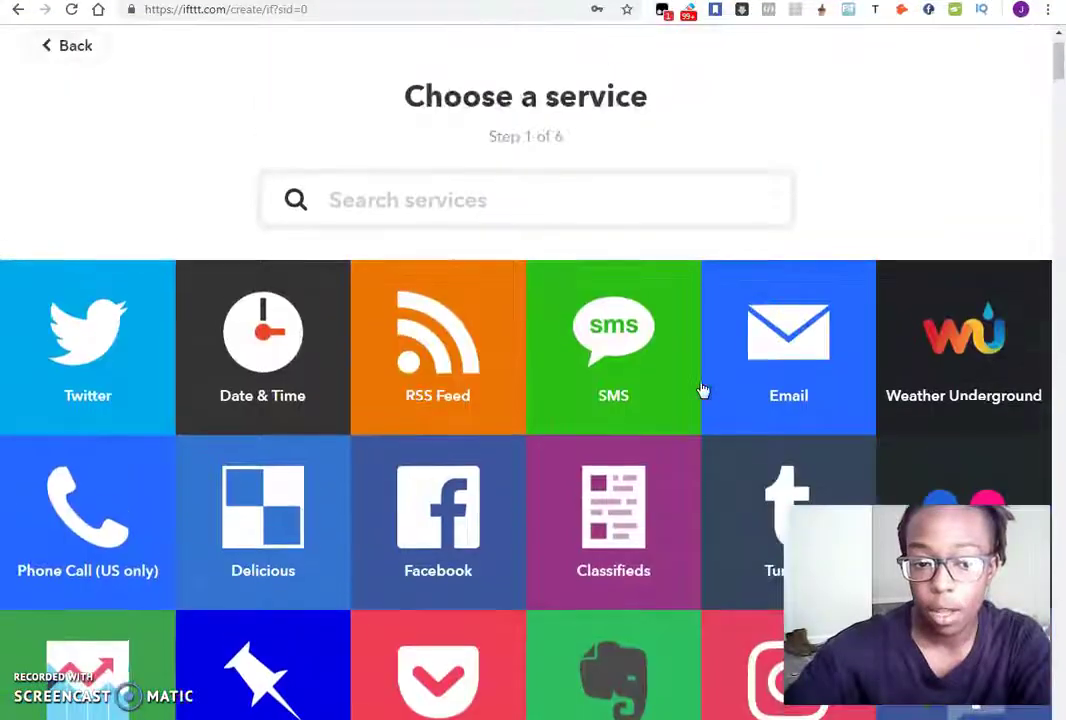
{"action": "scroll", "coordinate": [702, 389], "scroll_direction": "down", "scroll_amount": 2}
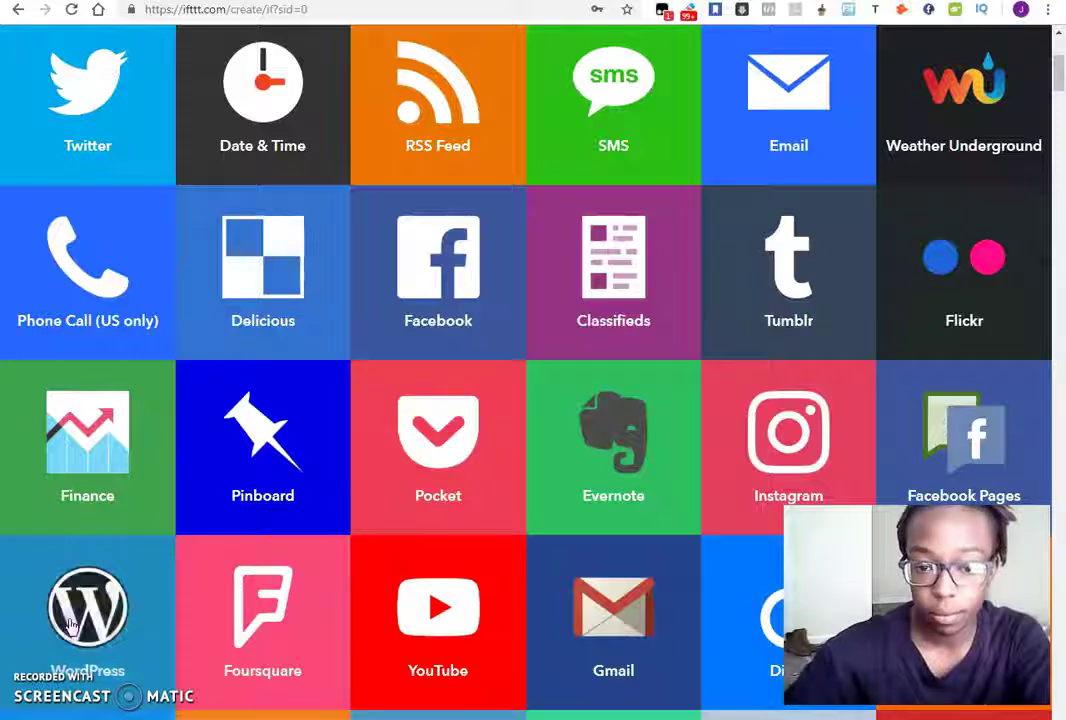
Set WordPress 'Any new post' as the applet's trigger
{"action": "left_click", "coordinate": [72, 625]}
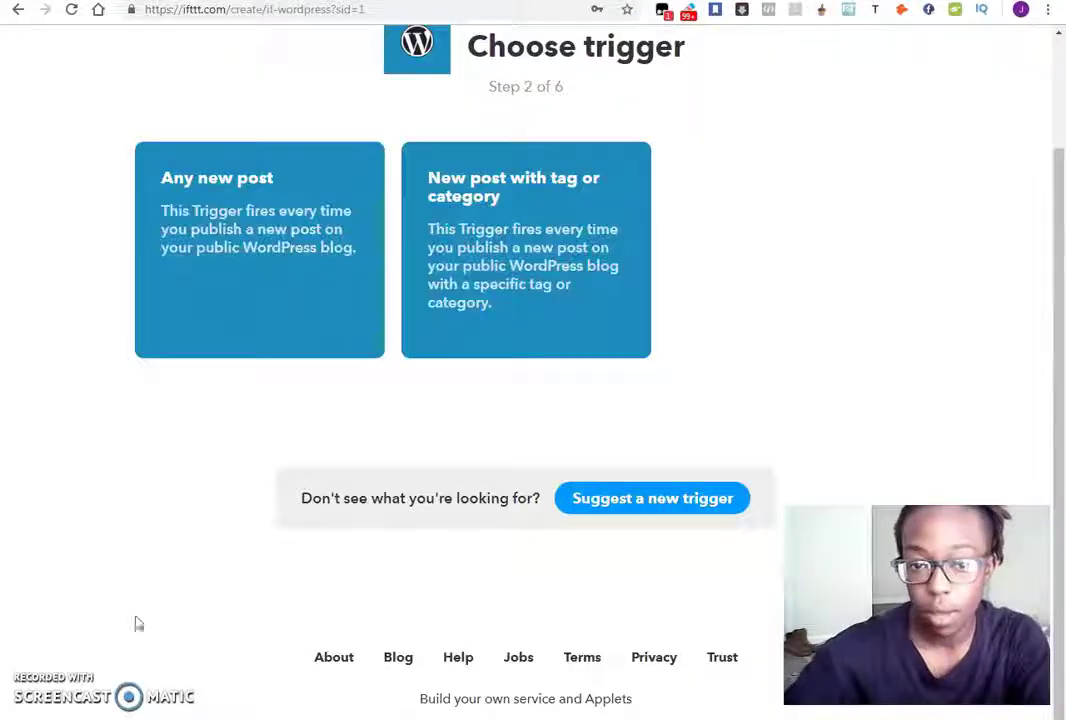
{"action": "scroll", "coordinate": [968, 381], "scroll_direction": "up", "scroll_amount": 2}
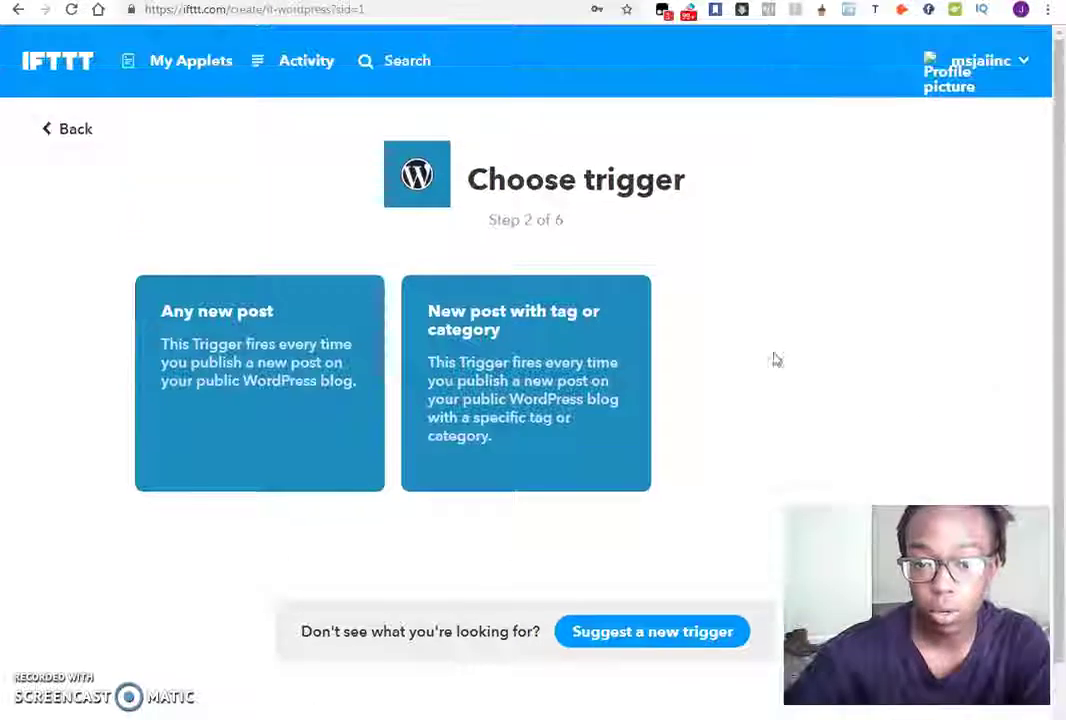
{"action": "left_click", "coordinate": [233, 375]}
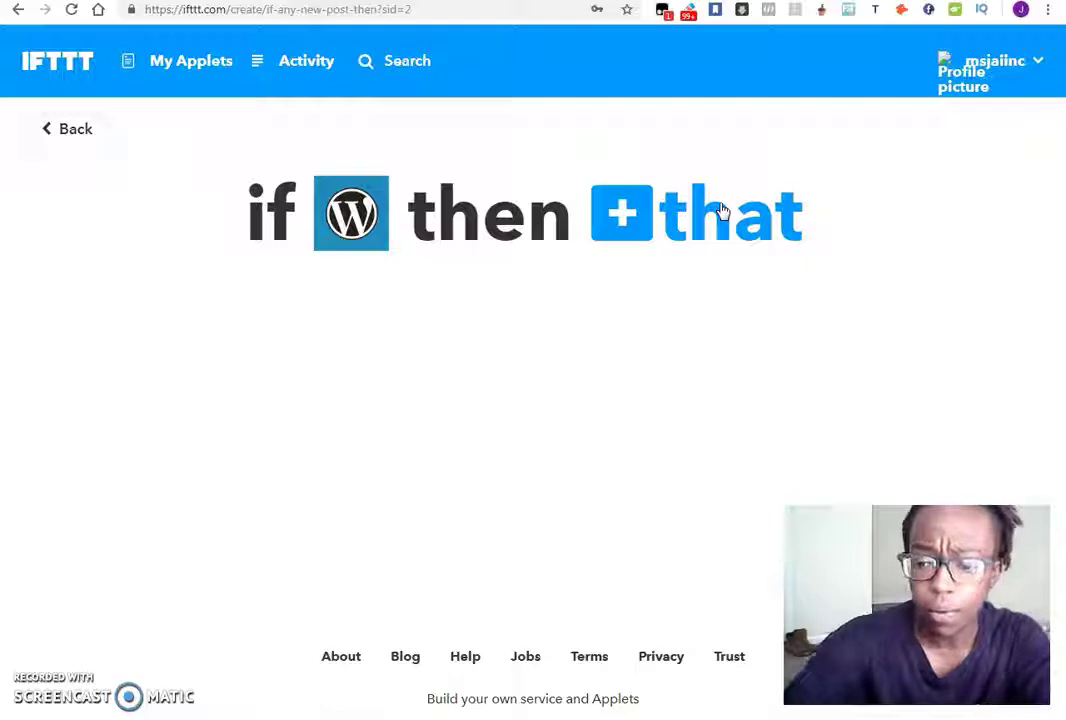
Pick Facebook Pages as the applet's '+that' action service
{"action": "left_click", "coordinate": [686, 232]}
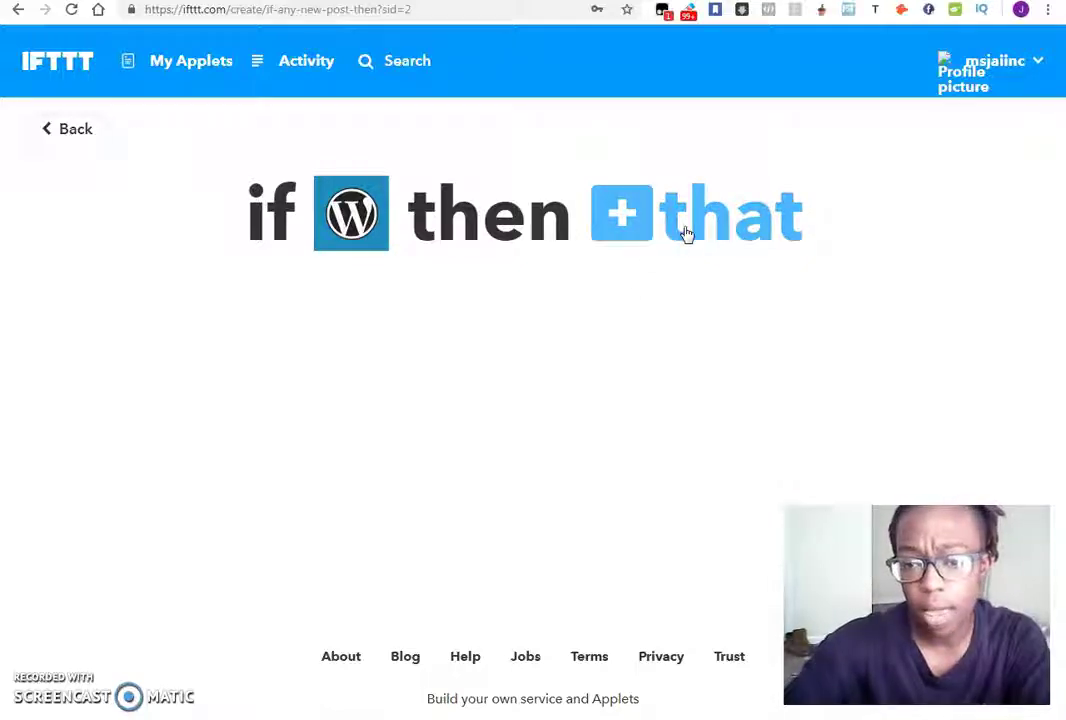
{"action": "scroll", "coordinate": [954, 232], "scroll_direction": "down", "scroll_amount": 1}
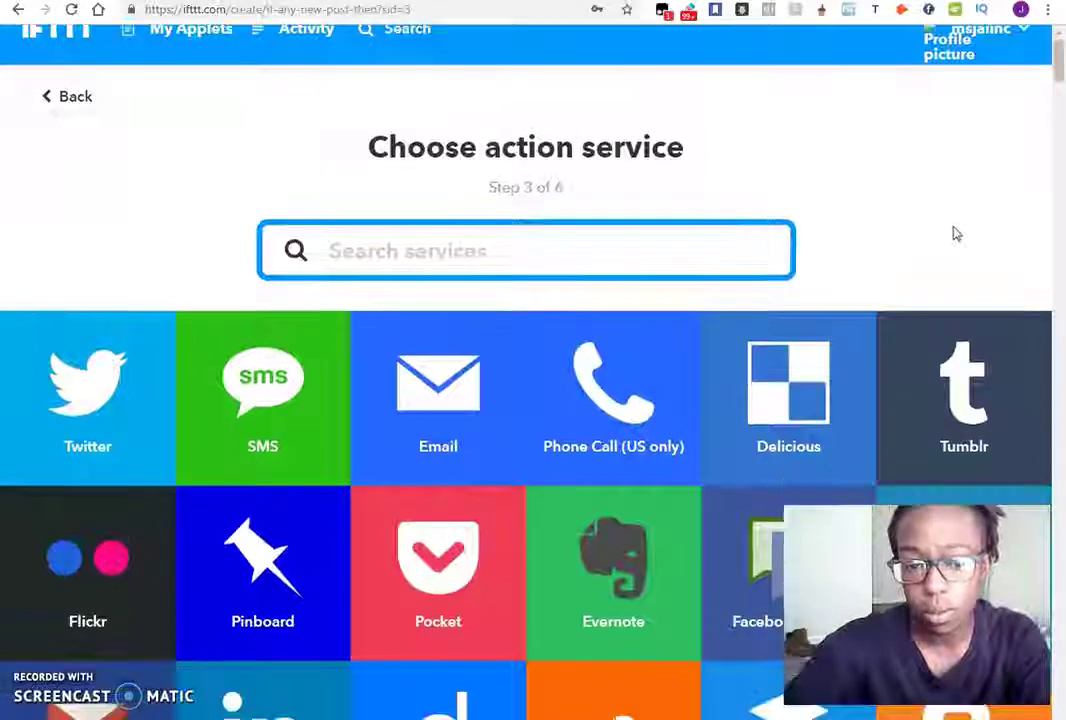
{"action": "scroll", "coordinate": [954, 228], "scroll_direction": "down", "scroll_amount": 2}
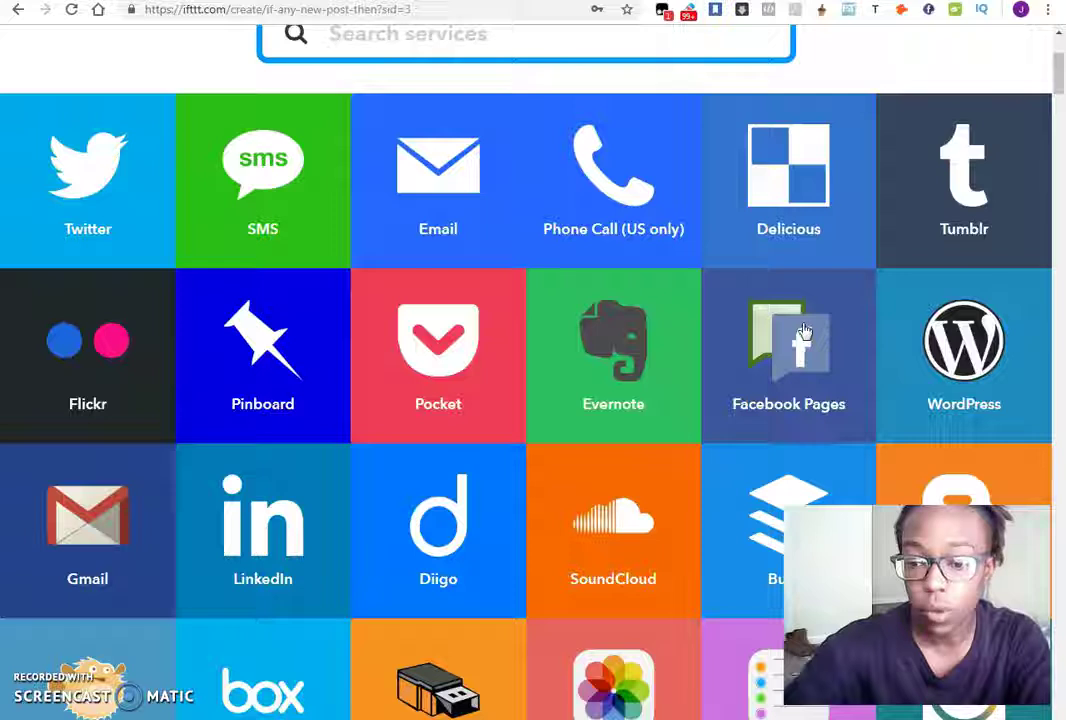
{"action": "scroll", "coordinate": [175, 250], "scroll_direction": "down", "scroll_amount": 2}
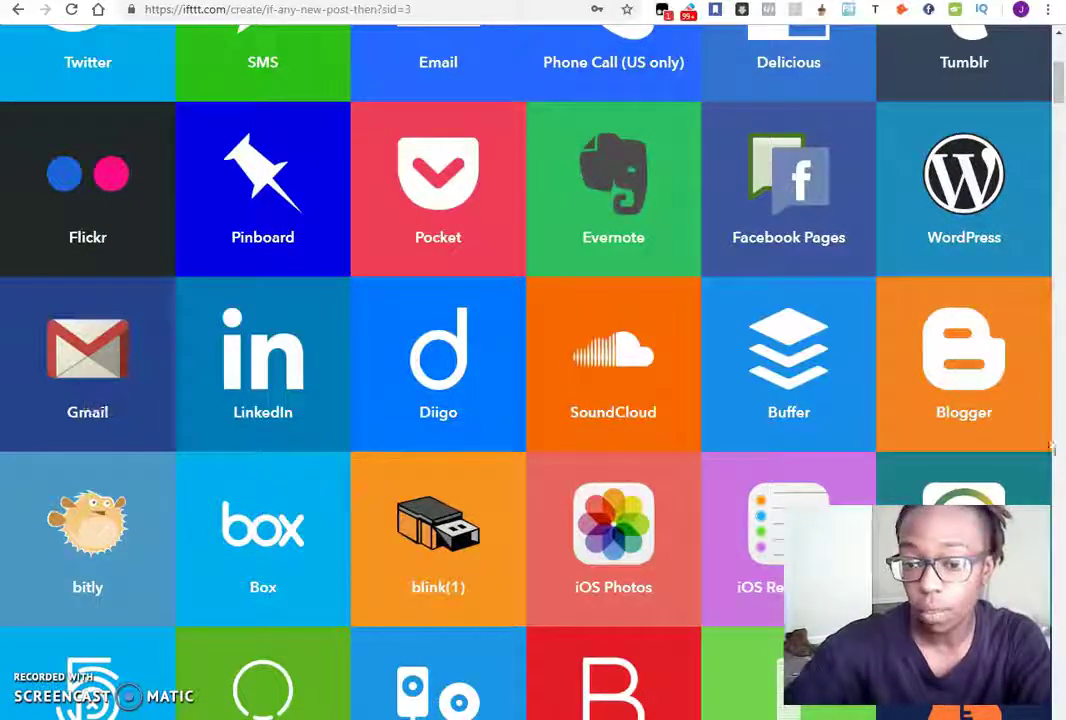
{"action": "scroll", "coordinate": [571, 375], "scroll_direction": "down", "scroll_amount": 2}
{"action": "scroll", "coordinate": [571, 375], "scroll_direction": "down", "scroll_amount": 4}
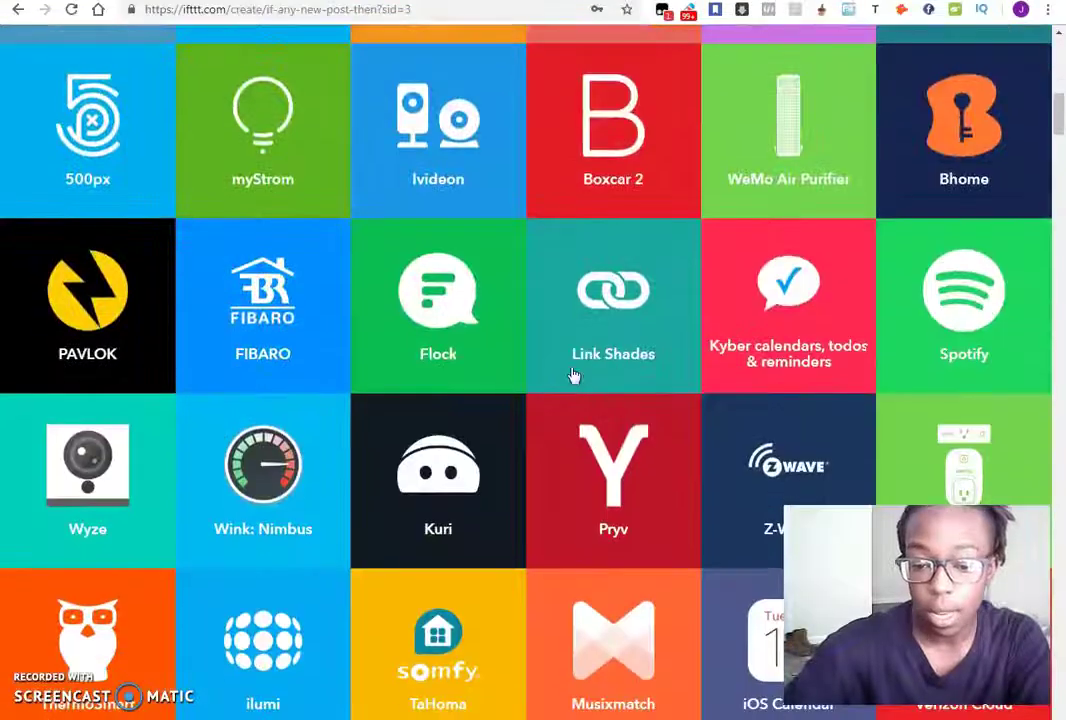
{"action": "scroll", "coordinate": [590, 380], "scroll_direction": "up", "scroll_amount": 1}
{"action": "scroll", "coordinate": [602, 389], "scroll_direction": "up", "scroll_amount": 10}
{"action": "scroll", "coordinate": [602, 385], "scroll_direction": "down", "scroll_amount": 2}
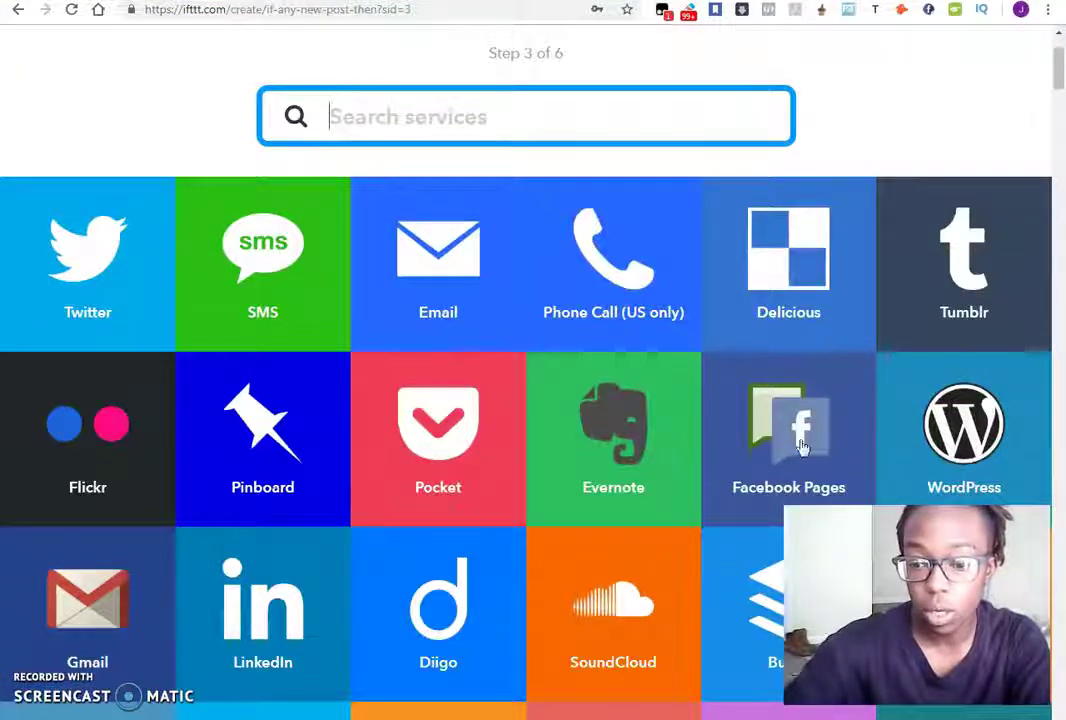
{"action": "left_click", "coordinate": [801, 449]}
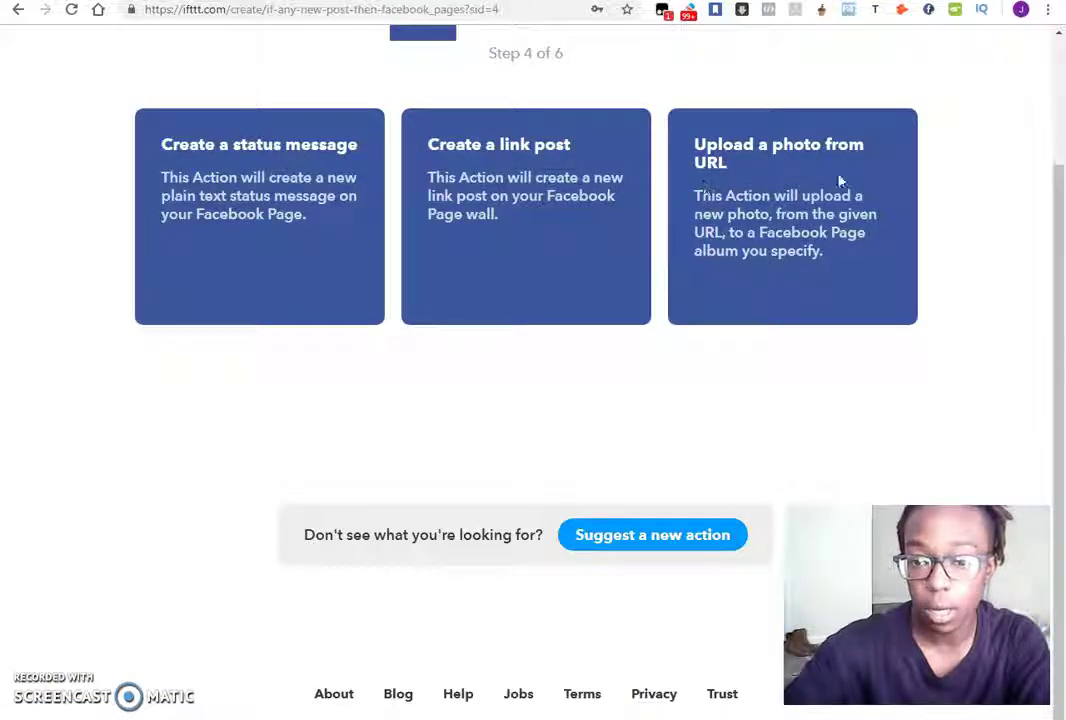
{"action": "scroll", "coordinate": [745, 318], "scroll_direction": "up", "scroll_amount": 3}
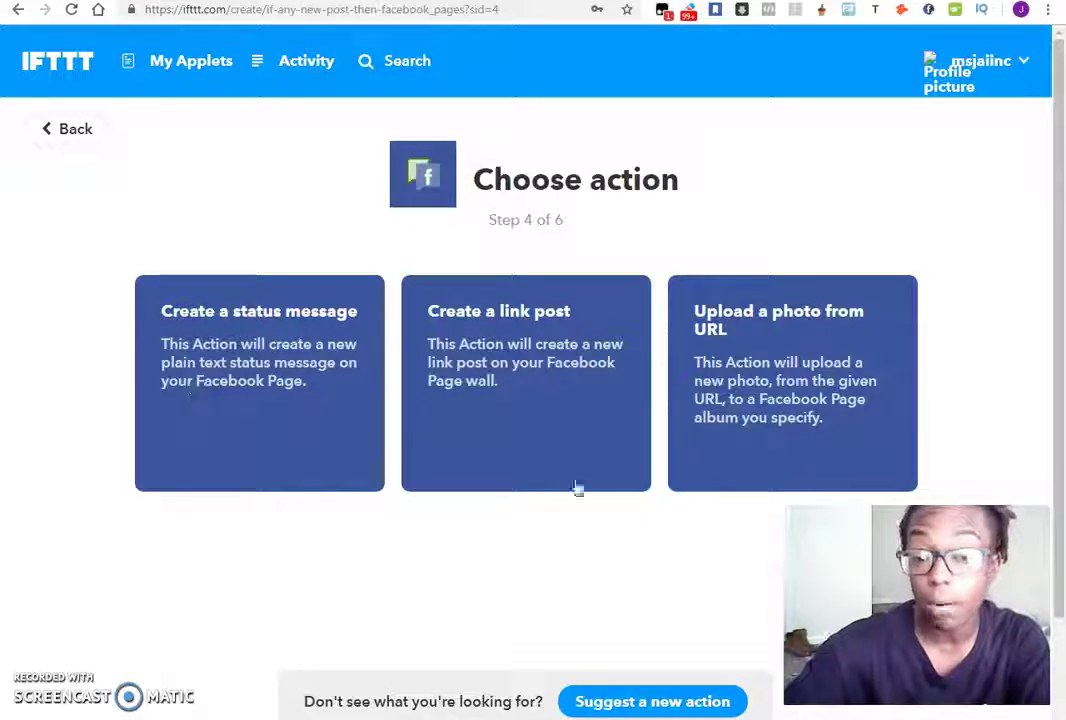
Choose the 'Create a link post' action, keeping PostUrl as the Link URL
{"action": "left_click", "coordinate": [552, 399]}
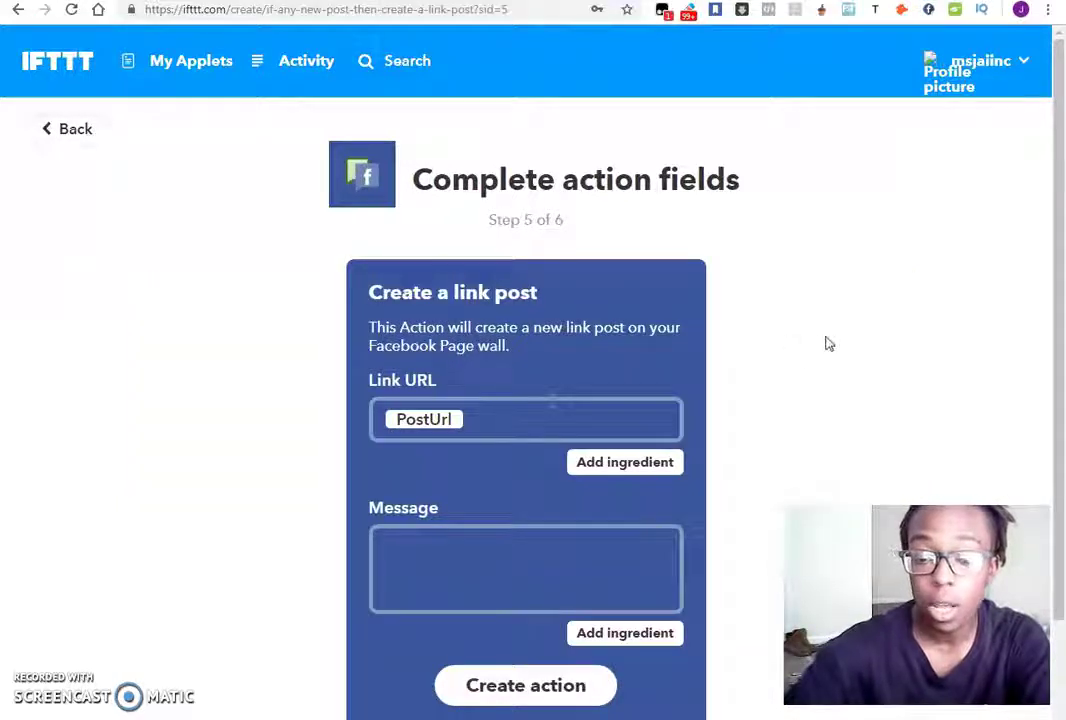
{"action": "scroll", "coordinate": [828, 344], "scroll_direction": "down", "scroll_amount": 3}
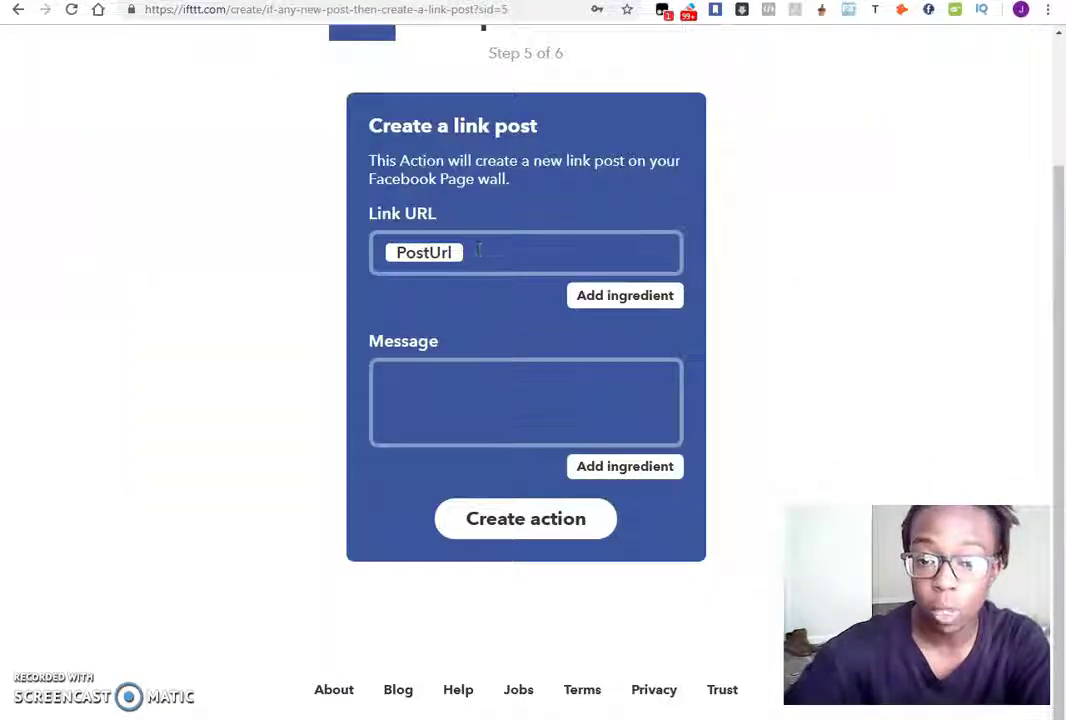
{"action": "left_click", "coordinate": [440, 397]}
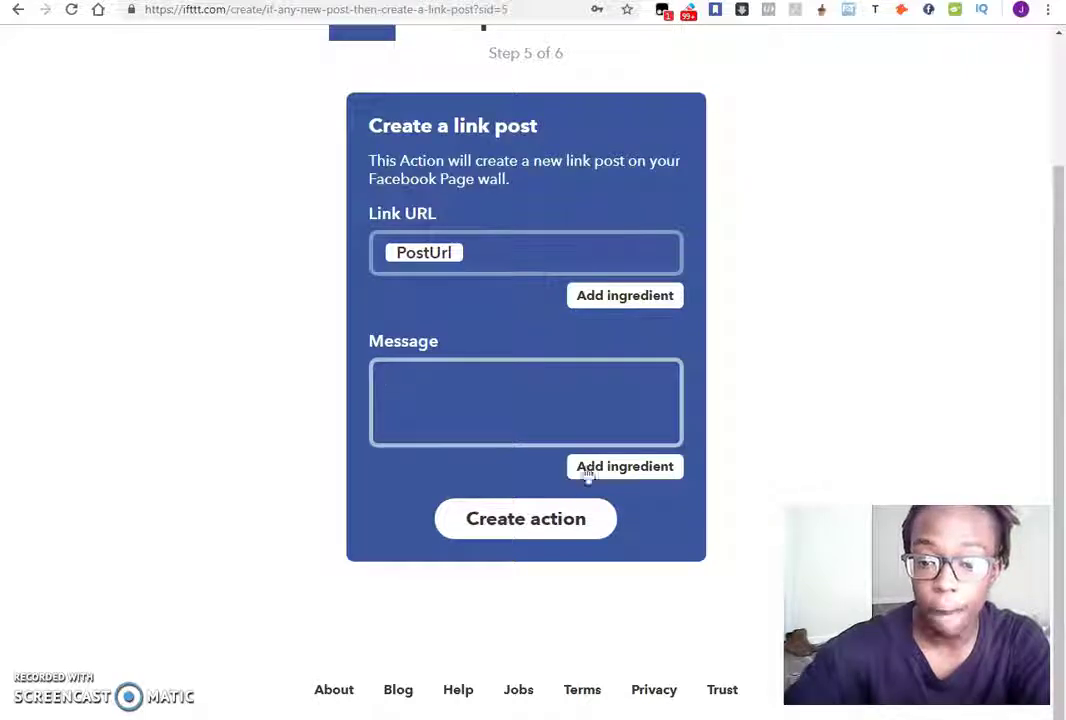
{"action": "left_click", "coordinate": [481, 257]}
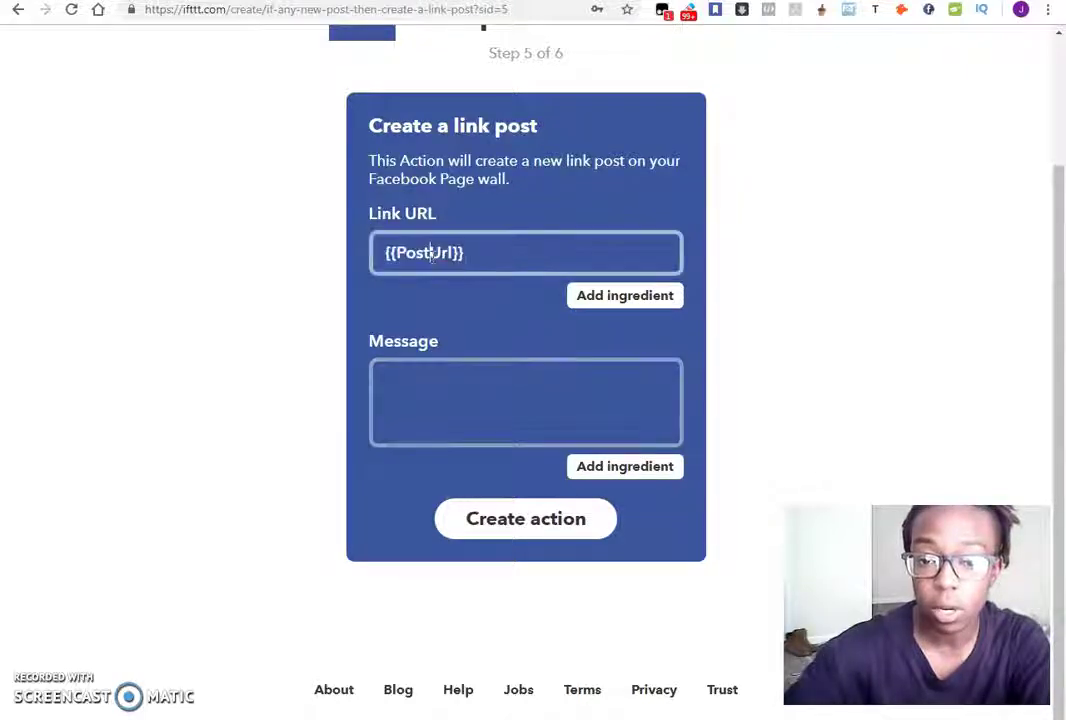
{"action": "left_click", "coordinate": [735, 328]}
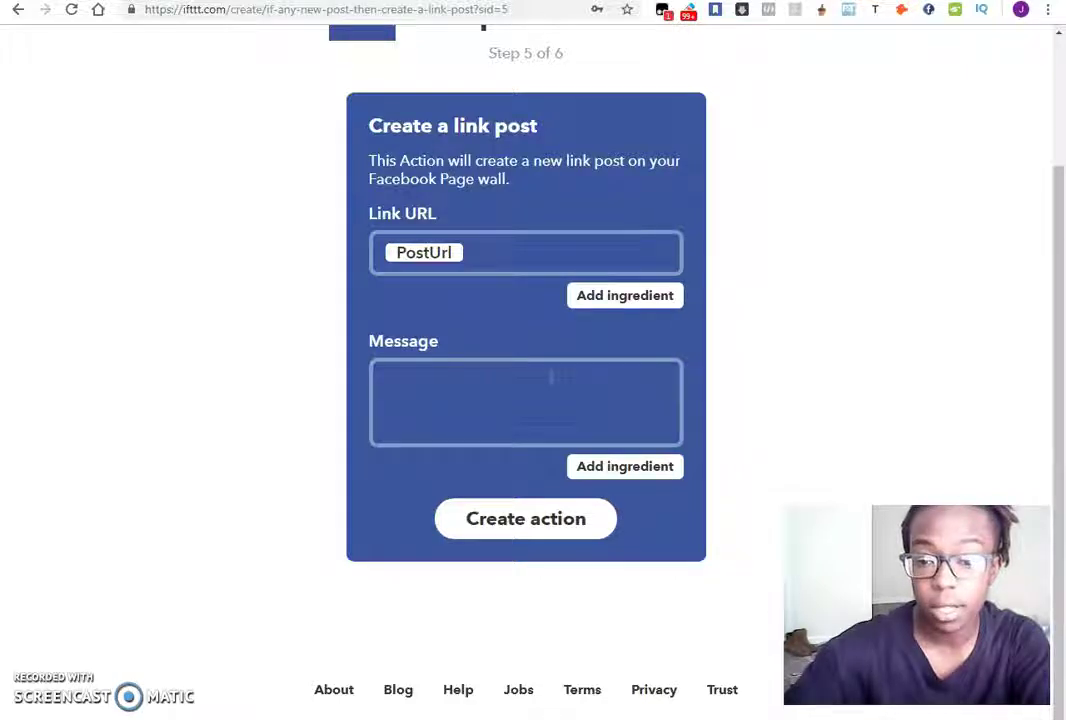
Fill the Message with the PostTitle ingredient followed by PostContent
{"action": "left_click", "coordinate": [537, 381]}
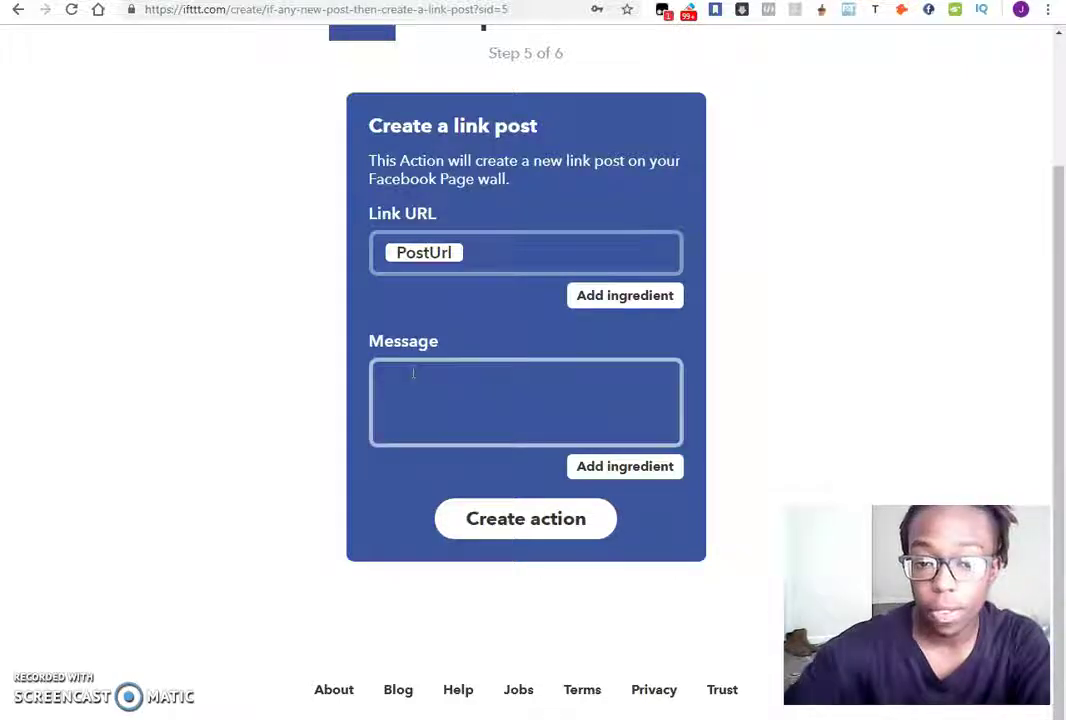
{"action": "left_click", "coordinate": [608, 469]}
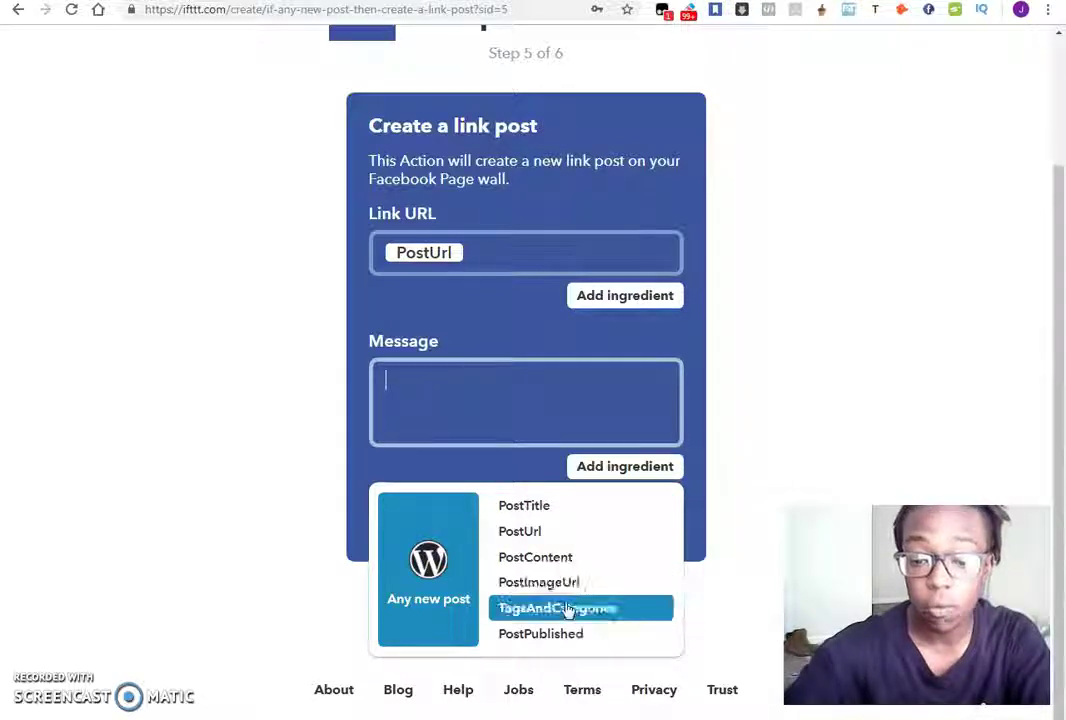
{"action": "left_click", "coordinate": [516, 508]}
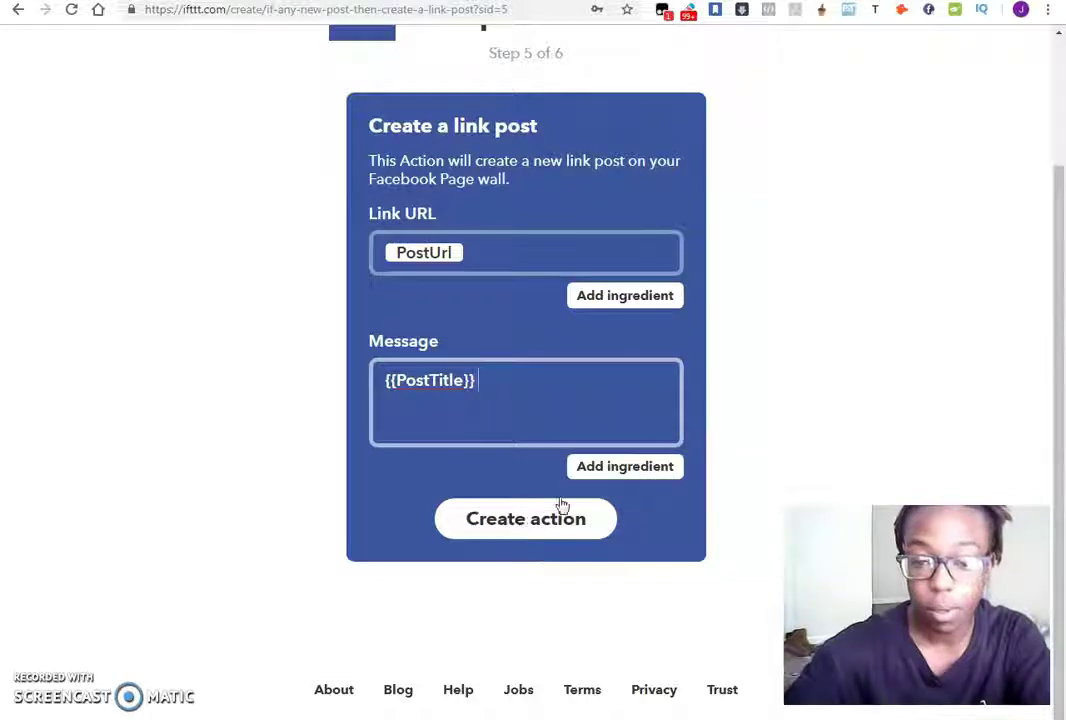
{"action": "left_click", "coordinate": [630, 470]}
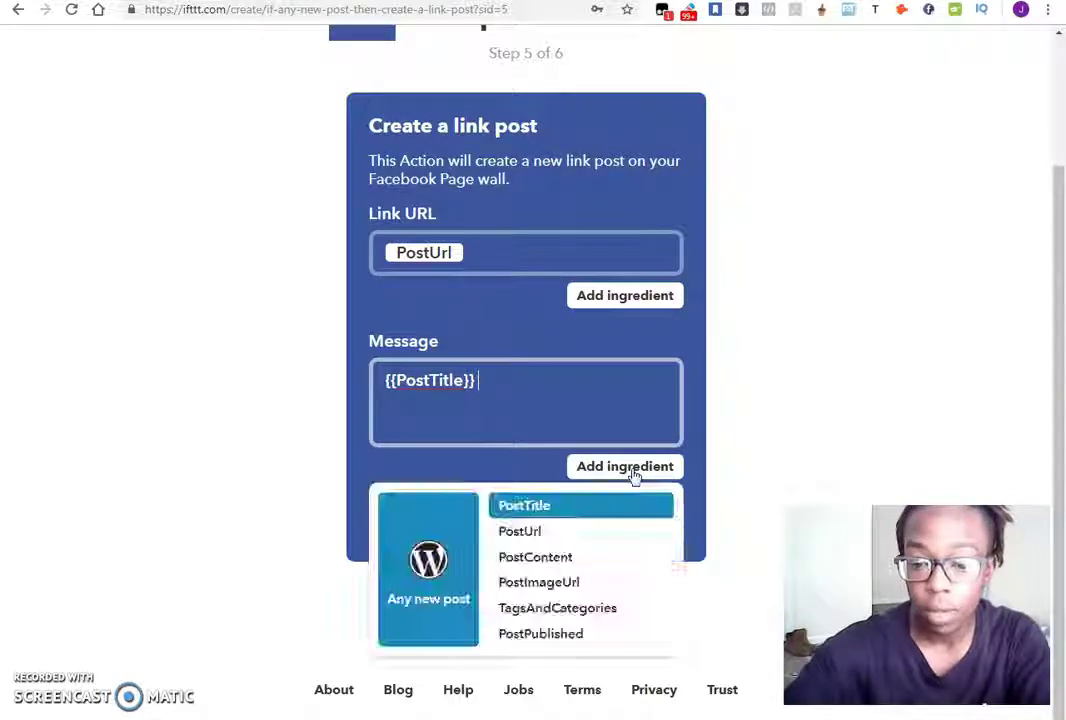
{"action": "left_click", "coordinate": [578, 559]}
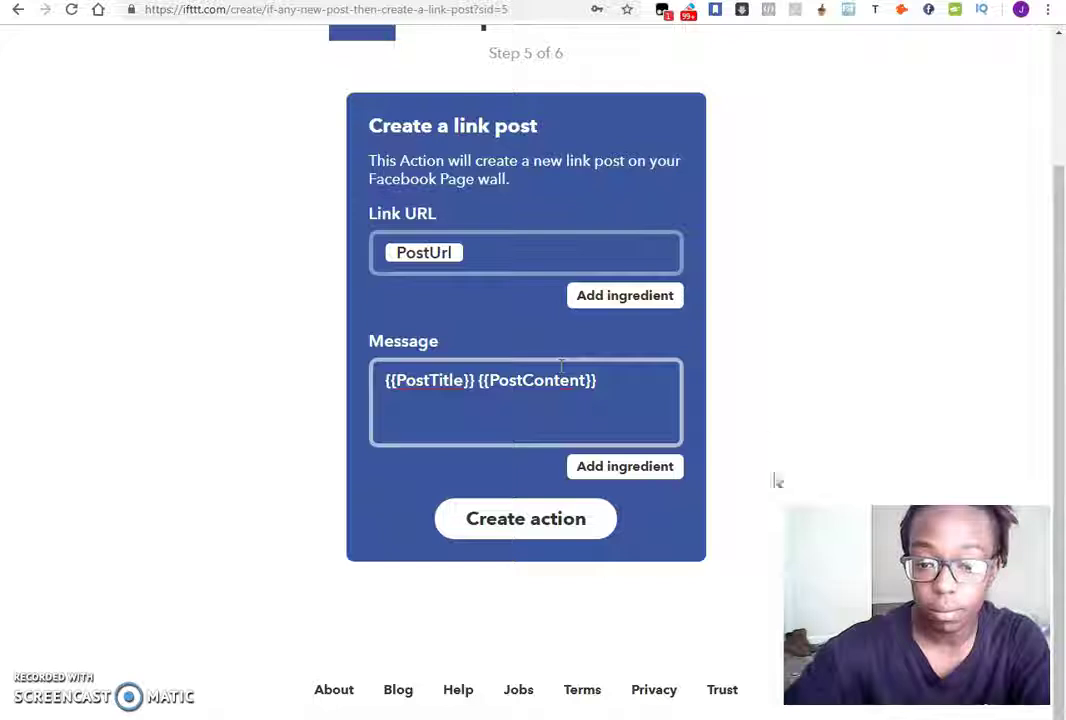
{"action": "left_click", "coordinate": [757, 417]}
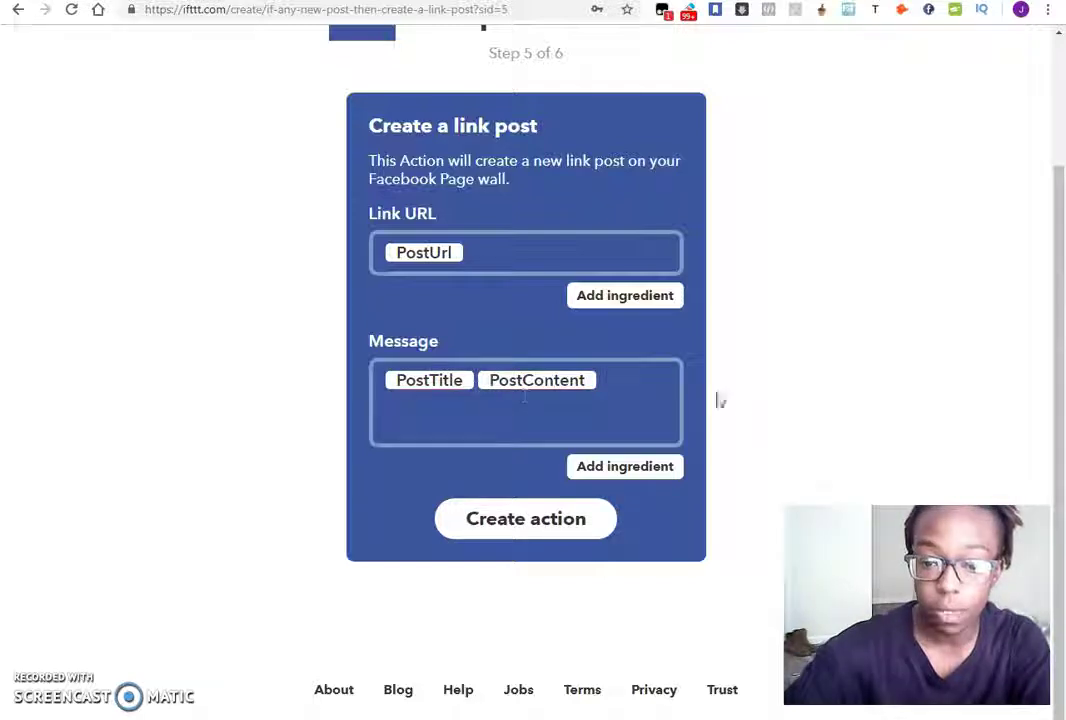
{"action": "scroll", "coordinate": [730, 390], "scroll_direction": "up", "scroll_amount": 2}
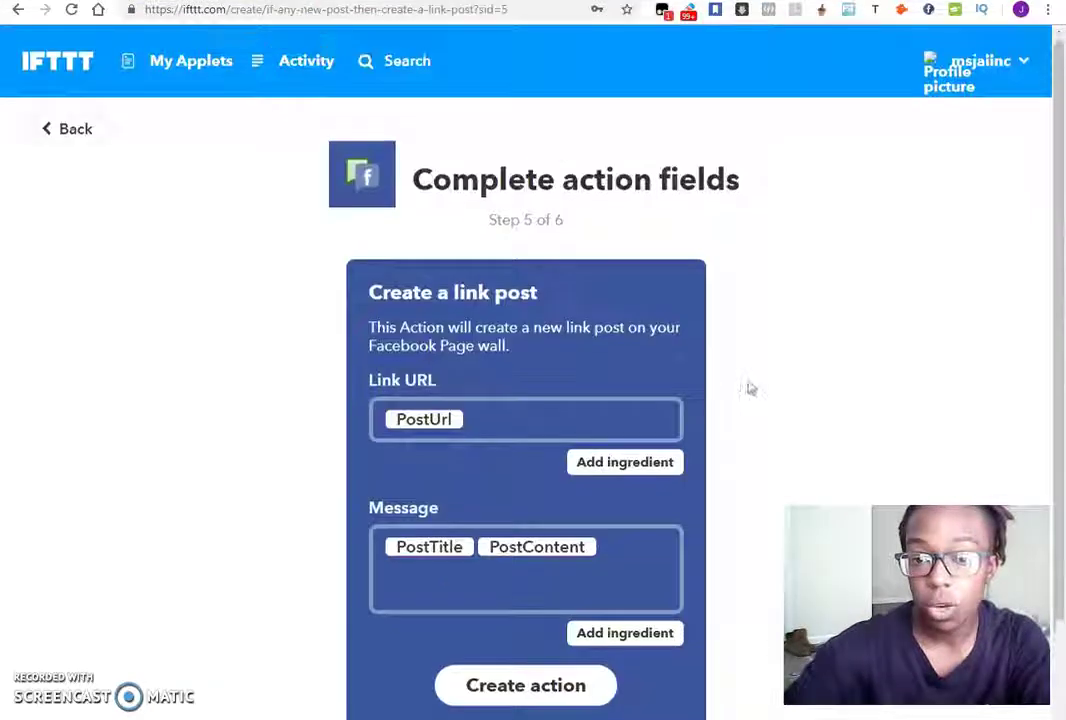
{"action": "scroll", "coordinate": [750, 385], "scroll_direction": "down", "scroll_amount": 2}
{"action": "scroll", "coordinate": [909, 347], "scroll_direction": "up", "scroll_amount": 2}
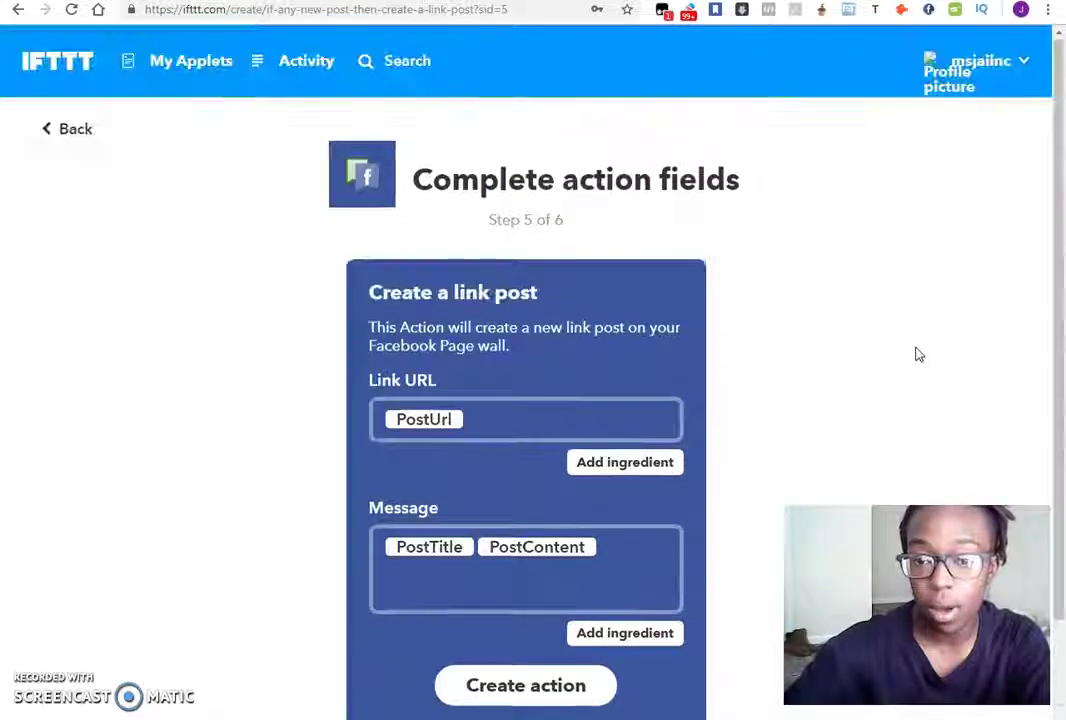
Review the WordPress 'If Any new post' applet's settings: PostUrl link, PostTitle | PostContent message
{"action": "left_click", "coordinate": [211, 64]}
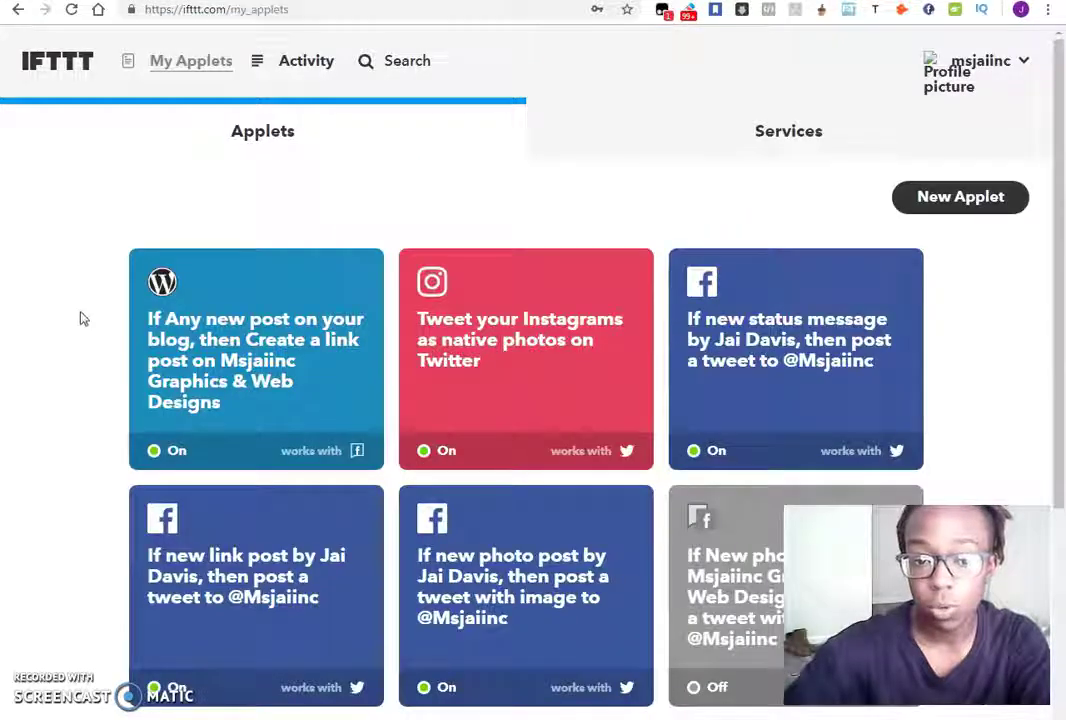
{"action": "left_click", "coordinate": [226, 364]}
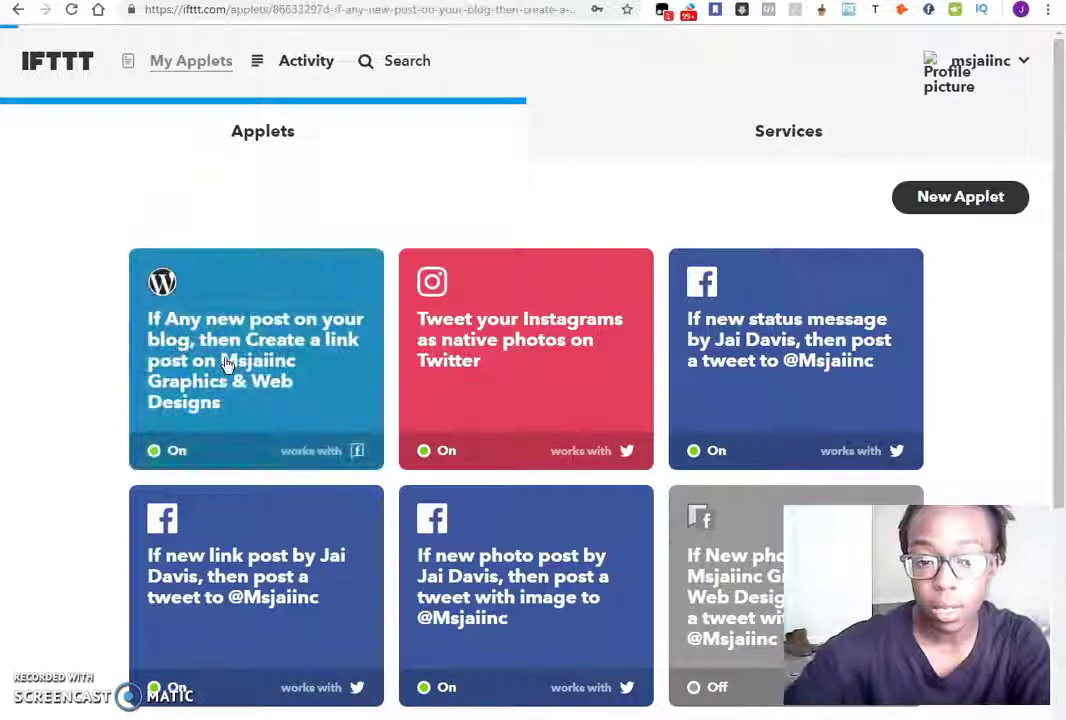
{"action": "scroll", "coordinate": [240, 355], "scroll_direction": "down", "scroll_amount": 1}
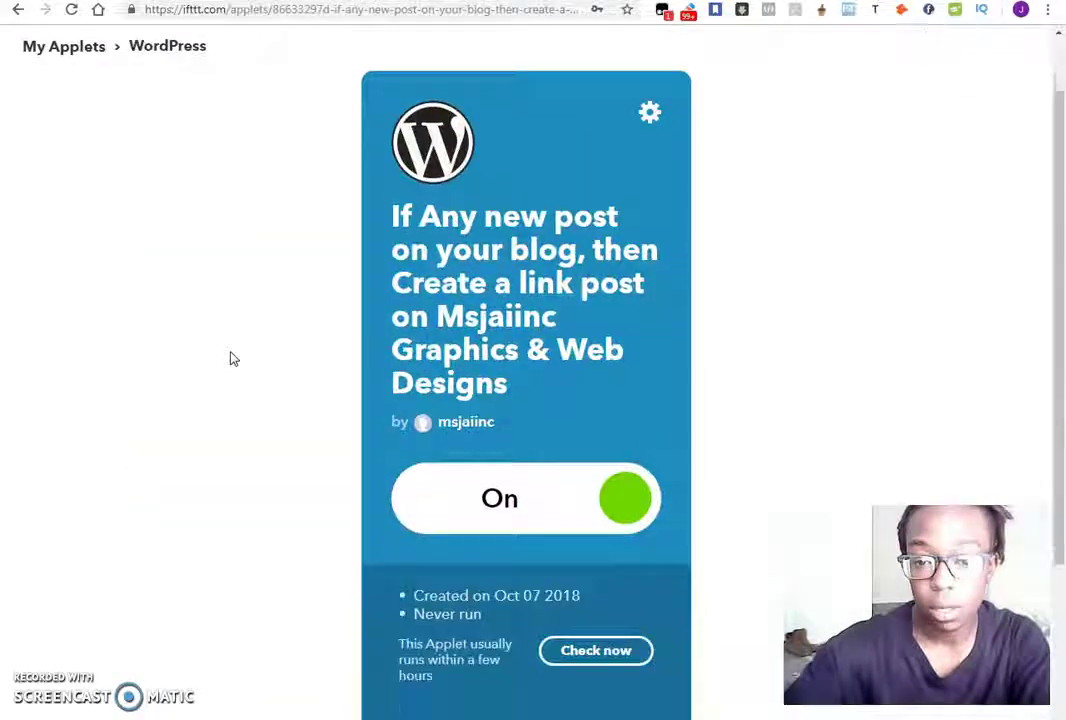
{"action": "left_click", "coordinate": [651, 115]}
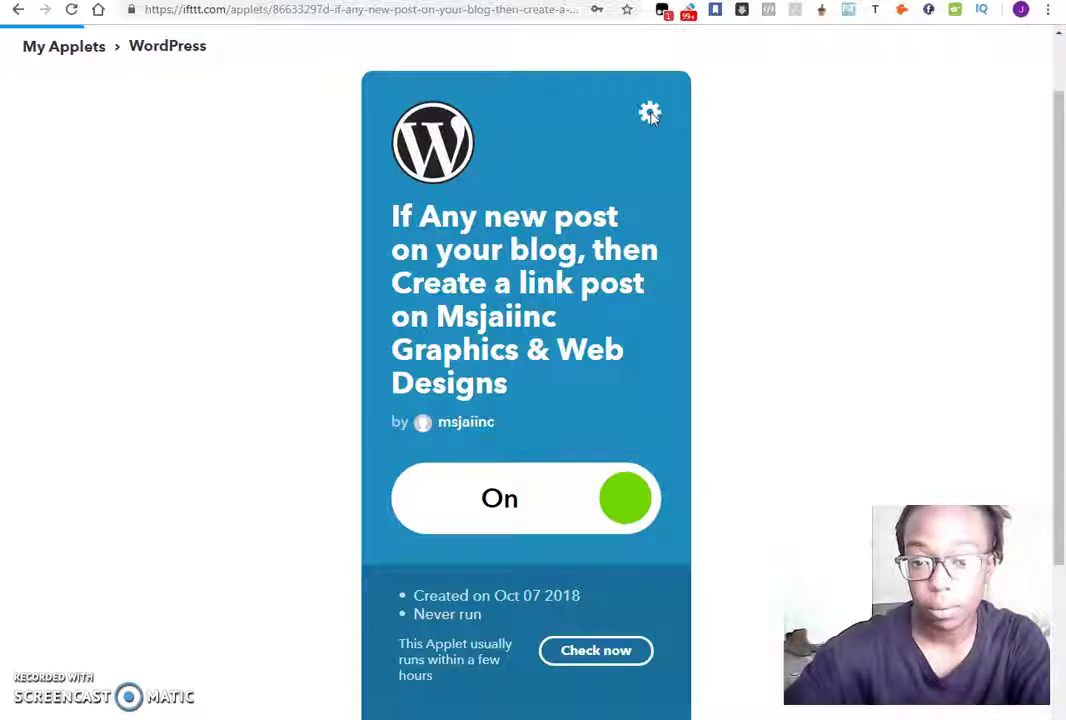
{"action": "scroll", "coordinate": [706, 291], "scroll_direction": "down", "scroll_amount": 2}
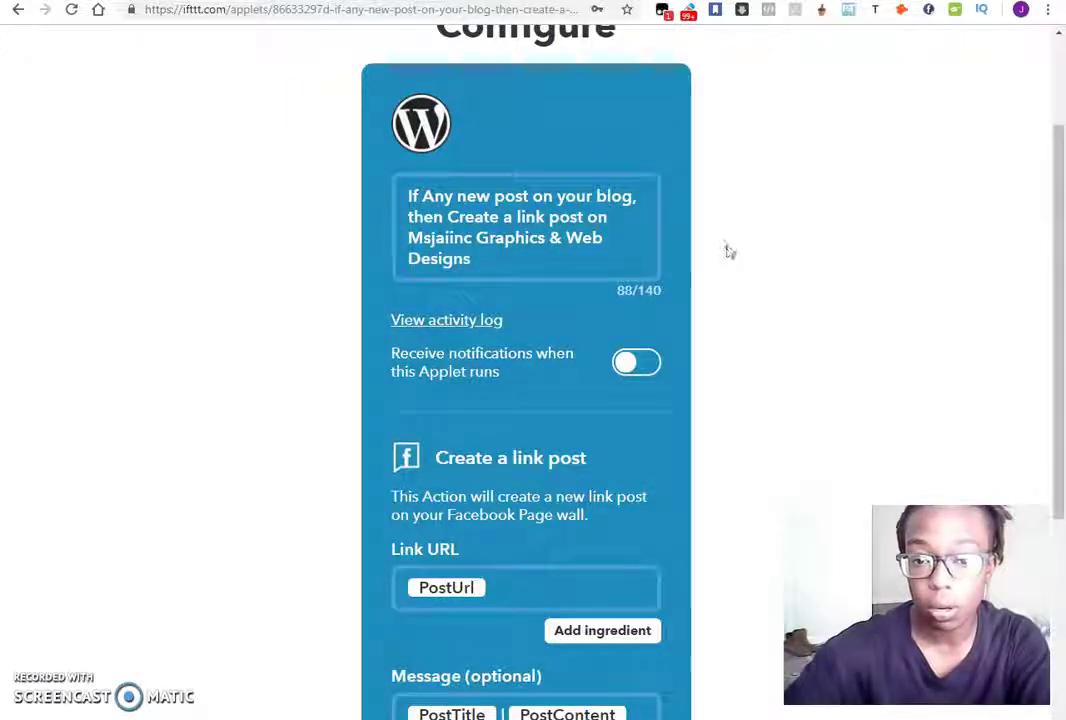
{"action": "scroll", "coordinate": [727, 249], "scroll_direction": "down", "scroll_amount": 1}
{"action": "scroll", "coordinate": [745, 285], "scroll_direction": "down", "scroll_amount": 1}
{"action": "scroll", "coordinate": [761, 330], "scroll_direction": "down", "scroll_amount": 1}
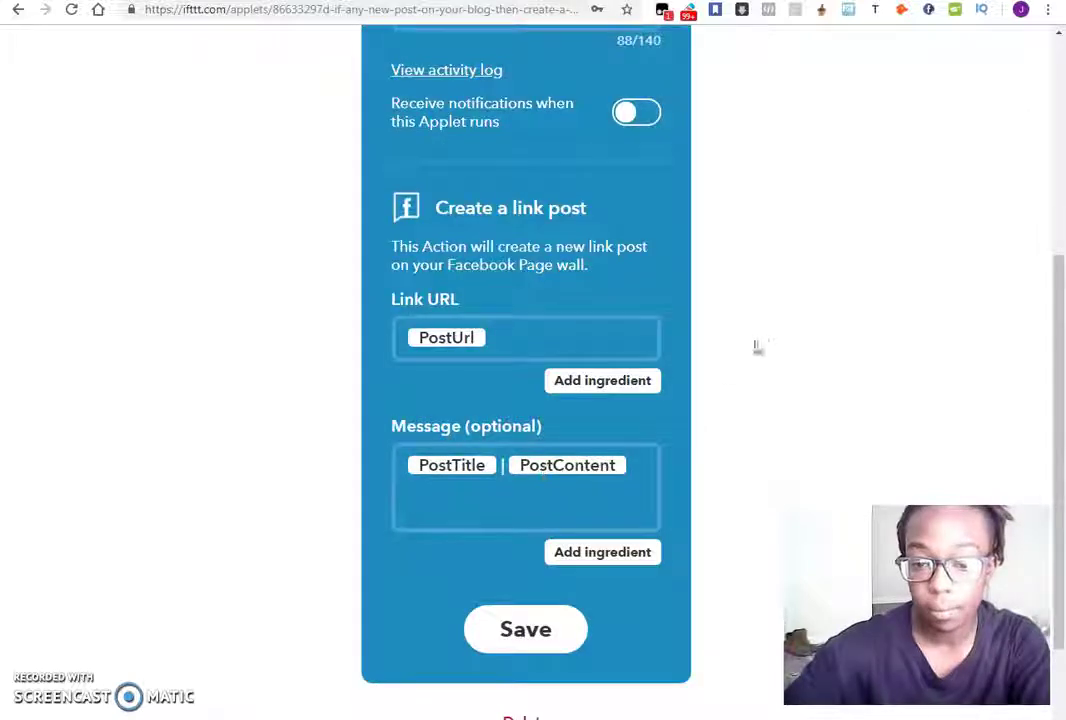
{"action": "scroll", "coordinate": [761, 341], "scroll_direction": "up", "scroll_amount": 4}
{"action": "scroll", "coordinate": [733, 253], "scroll_direction": "up", "scroll_amount": 1}
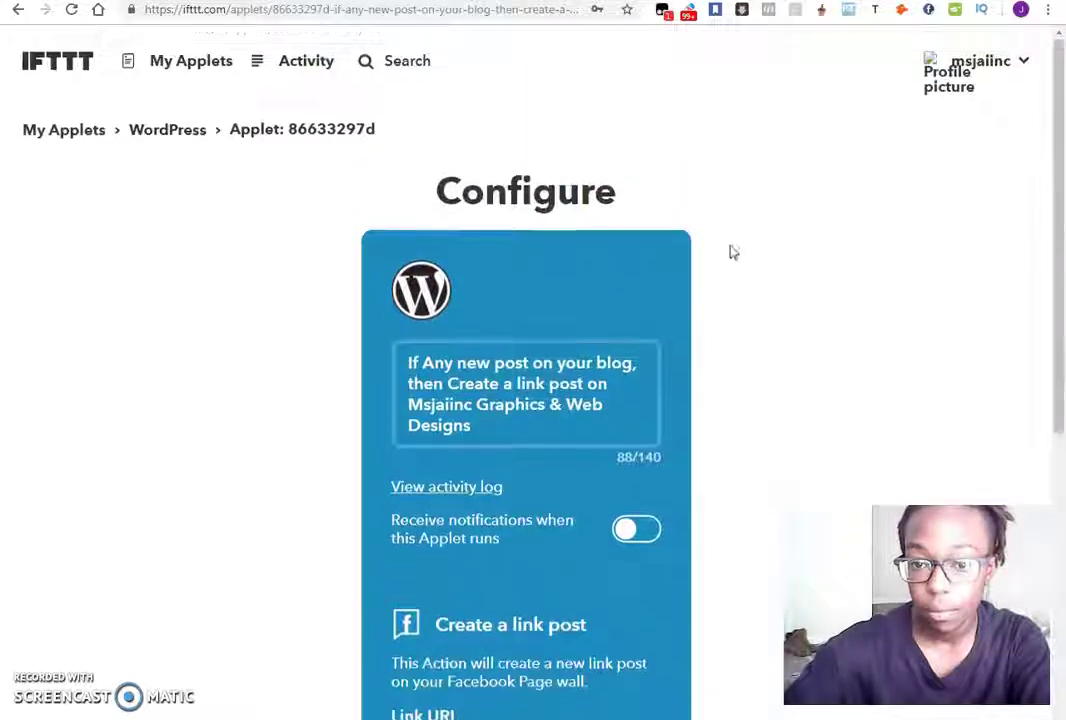
Go to My Services from the account menu and scroll down to the WordPress tile
{"action": "left_click", "coordinate": [1020, 64]}
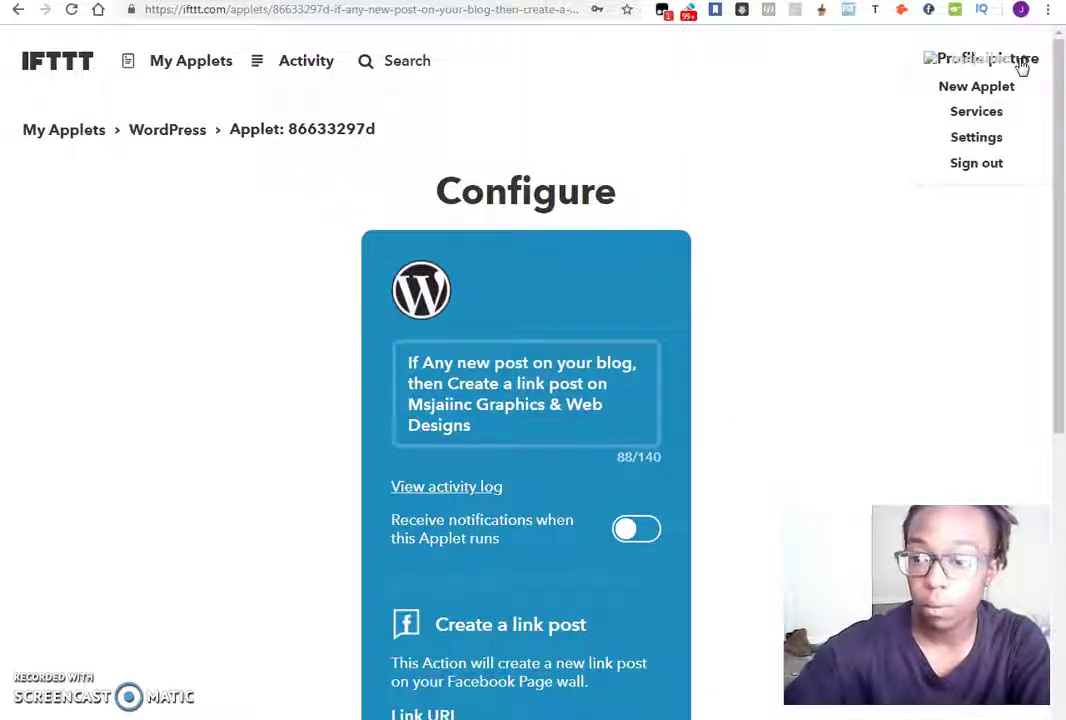
{"action": "left_click", "coordinate": [970, 116]}
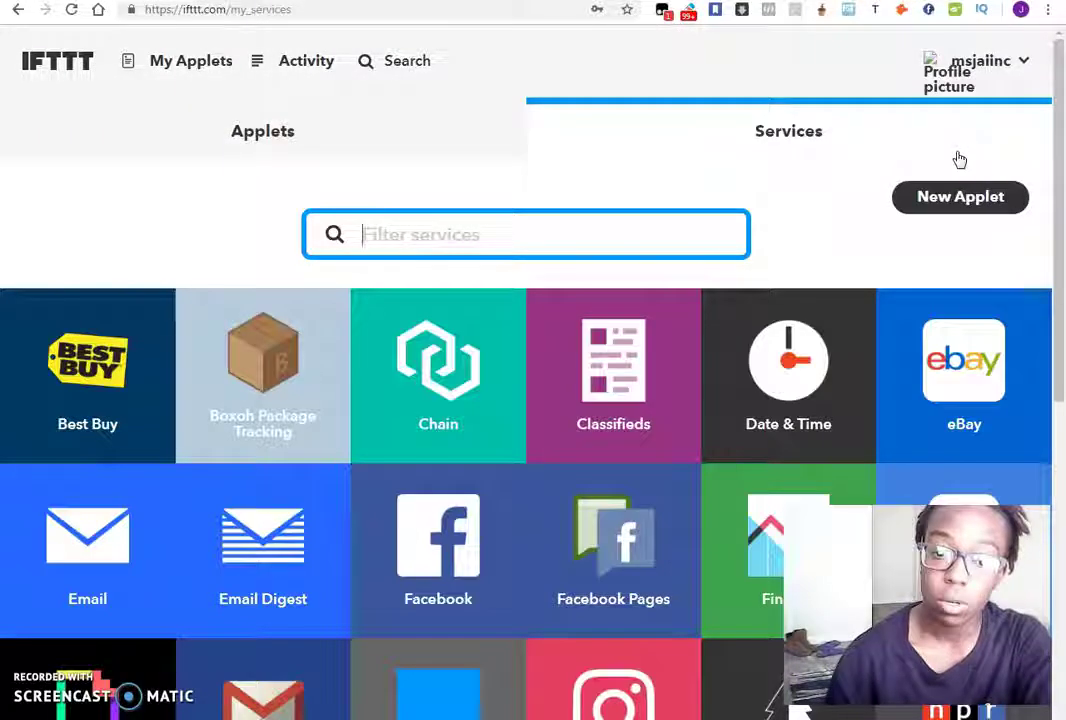
{"action": "scroll", "coordinate": [644, 311], "scroll_direction": "down", "scroll_amount": 3}
{"action": "scroll", "coordinate": [644, 311], "scroll_direction": "down", "scroll_amount": 2}
{"action": "scroll", "coordinate": [647, 309], "scroll_direction": "down", "scroll_amount": 2}
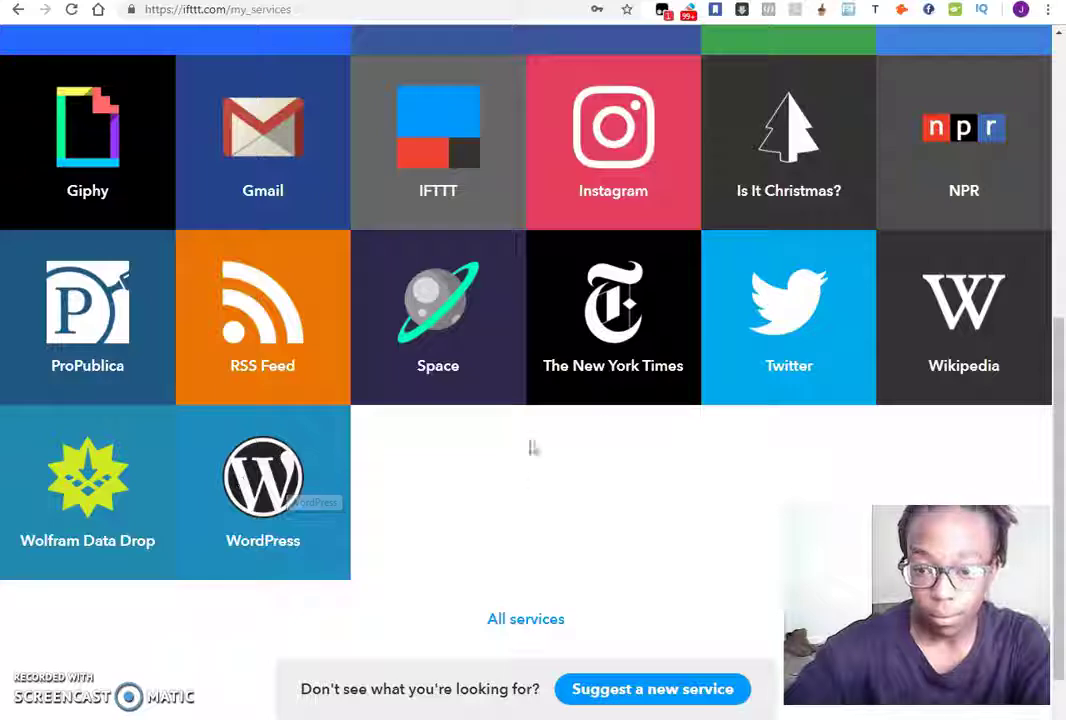
{"action": "scroll", "coordinate": [527, 391], "scroll_direction": "up", "scroll_amount": 2}
{"action": "scroll", "coordinate": [527, 391], "scroll_direction": "up", "scroll_amount": 4}
{"action": "scroll", "coordinate": [347, 407], "scroll_direction": "down", "scroll_amount": 3}
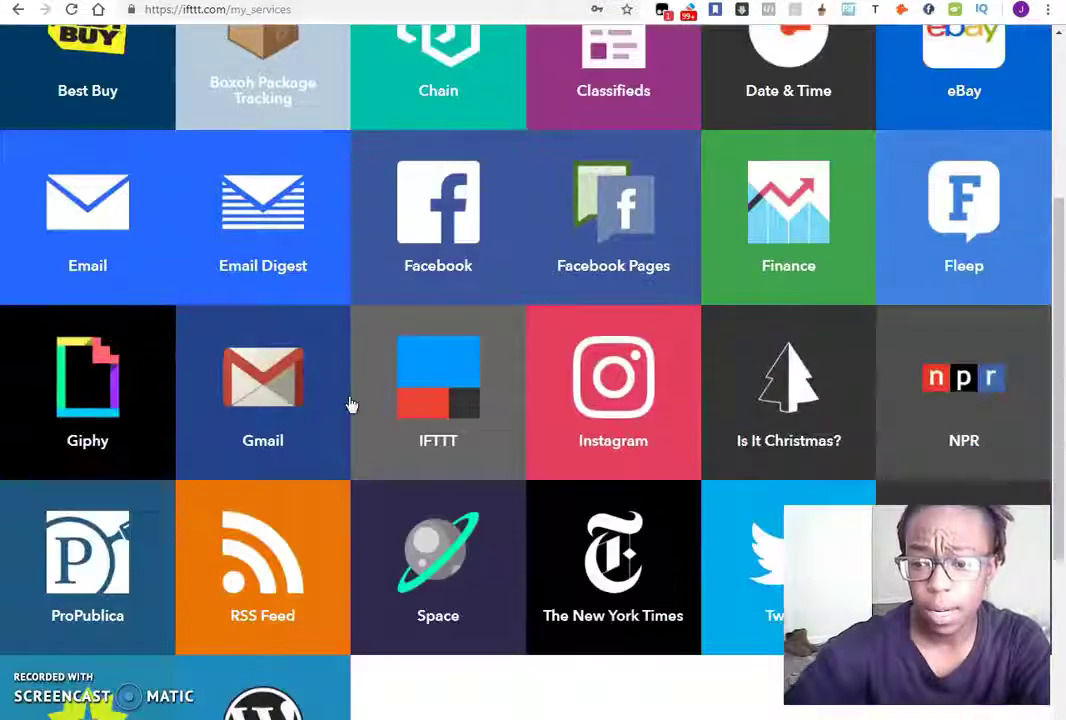
{"action": "scroll", "coordinate": [348, 410], "scroll_direction": "down", "scroll_amount": 2}
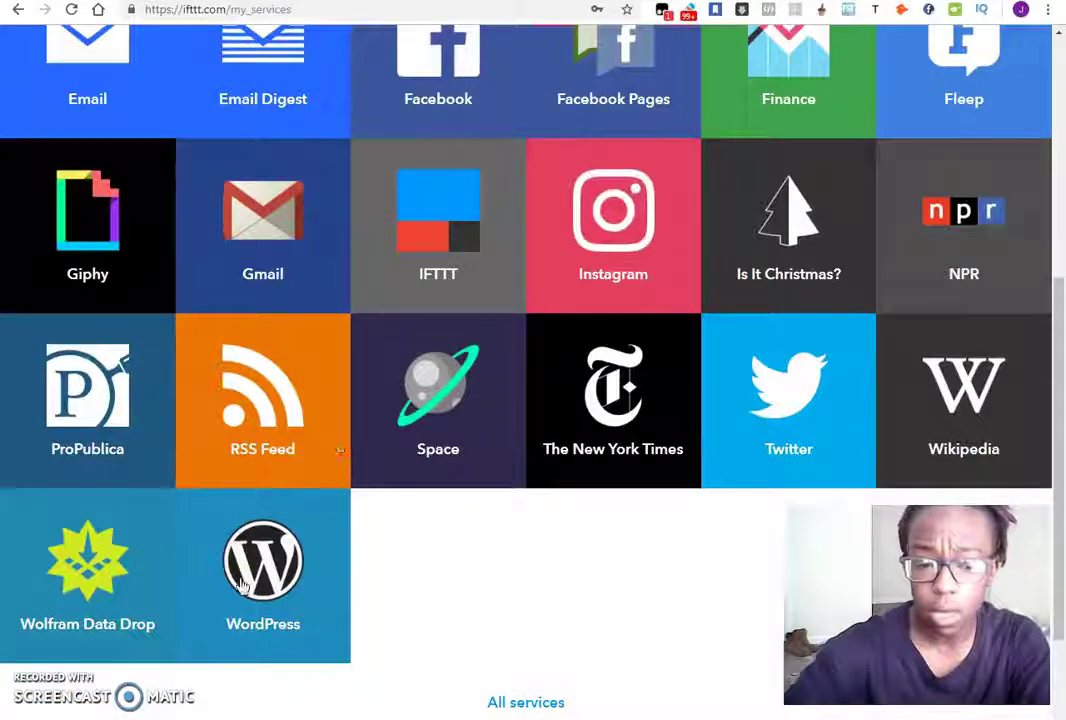
{"action": "scroll", "coordinate": [878, 195], "scroll_direction": "up", "scroll_amount": 2}
{"action": "scroll", "coordinate": [545, 281], "scroll_direction": "down", "scroll_amount": 2}
{"action": "scroll", "coordinate": [362, 518], "scroll_direction": "down", "scroll_amount": 1}
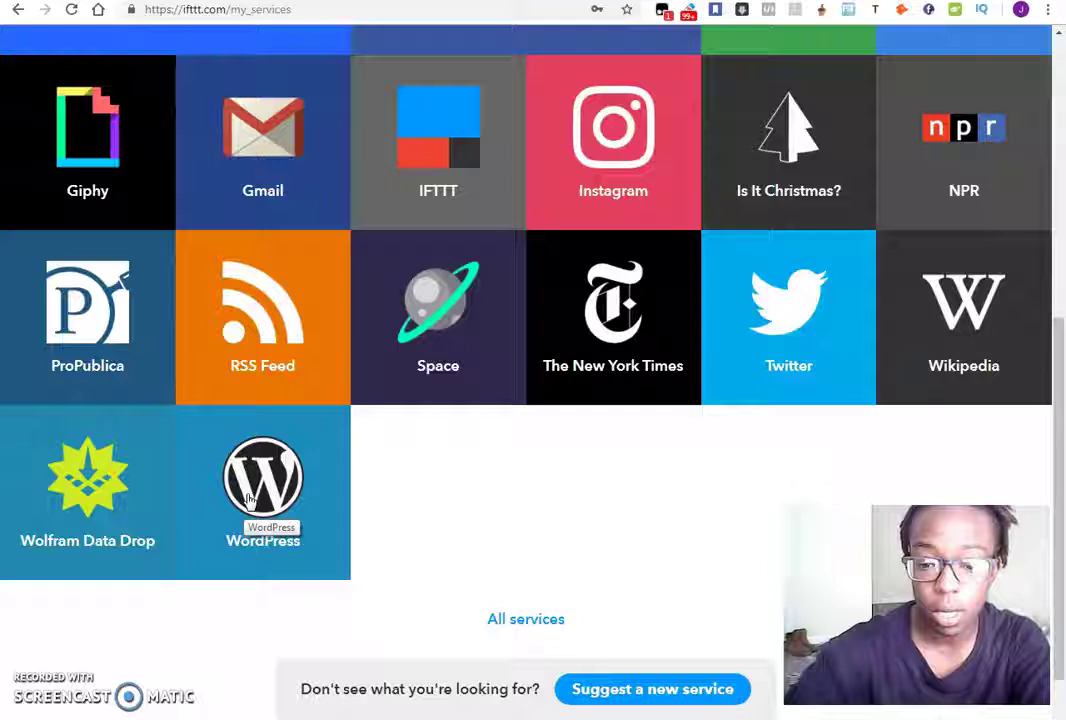
Open the WordPress service page and review its blog-to-Facebook link-post applet and suggestions
{"action": "left_click", "coordinate": [260, 499]}
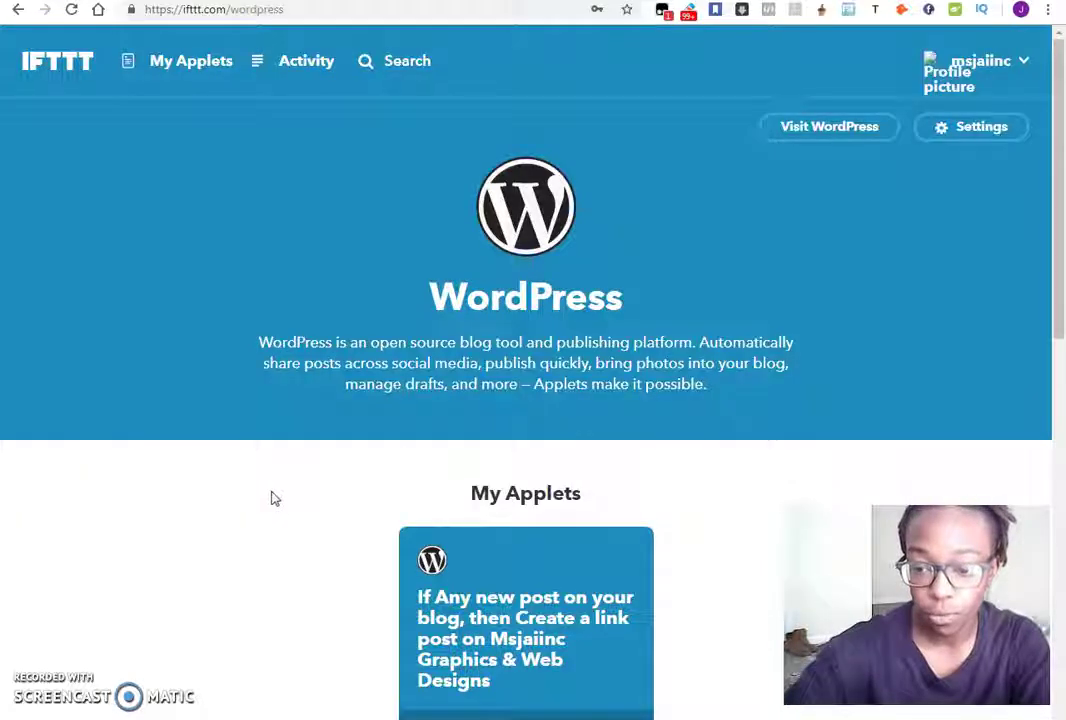
{"action": "scroll", "coordinate": [270, 496], "scroll_direction": "down", "scroll_amount": 2}
{"action": "scroll", "coordinate": [220, 440], "scroll_direction": "down", "scroll_amount": 3}
{"action": "scroll", "coordinate": [50, 360], "scroll_direction": "down", "scroll_amount": 1}
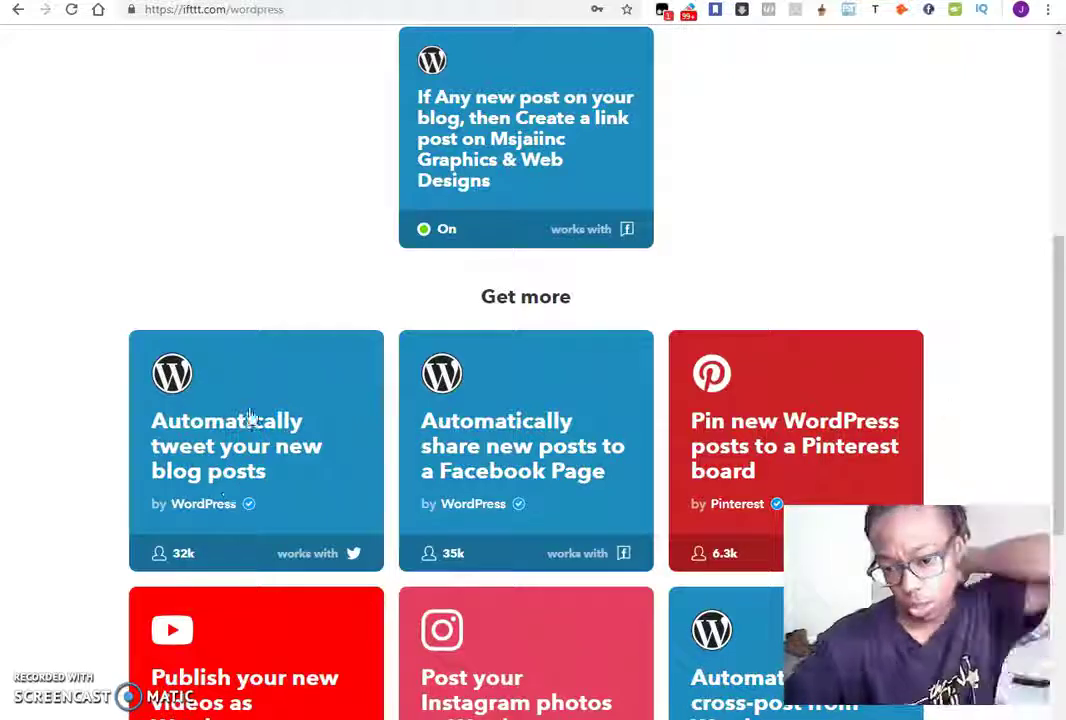
{"action": "scroll", "coordinate": [1011, 312], "scroll_direction": "down", "scroll_amount": 2}
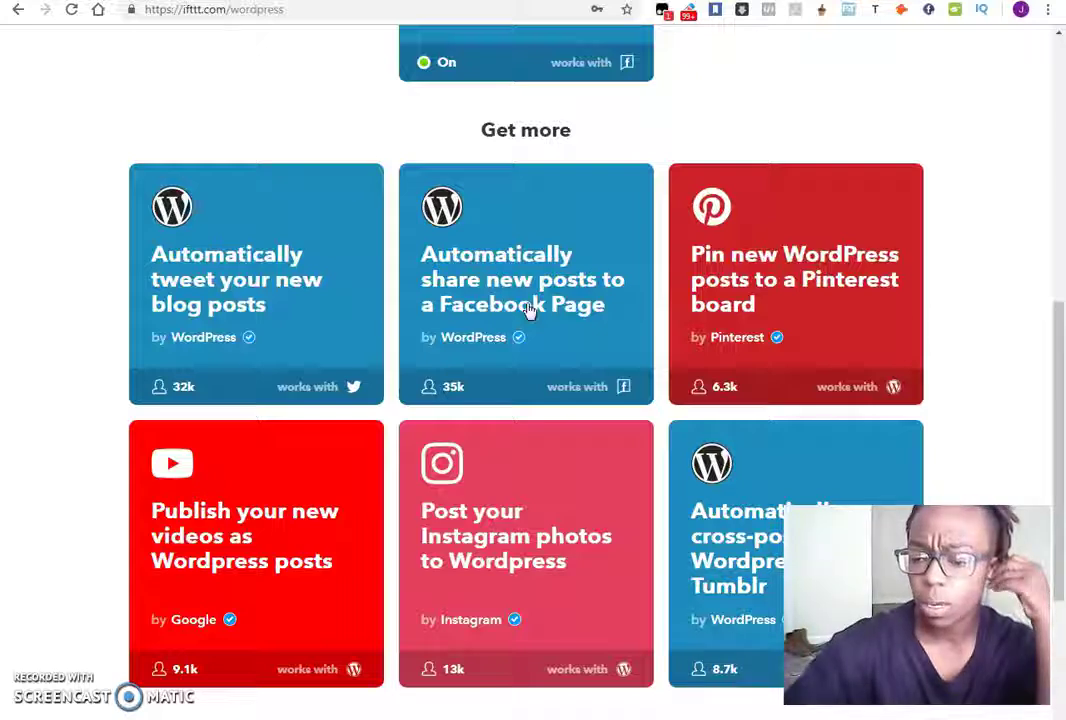
{"action": "scroll", "coordinate": [1029, 292], "scroll_direction": "down", "scroll_amount": 2}
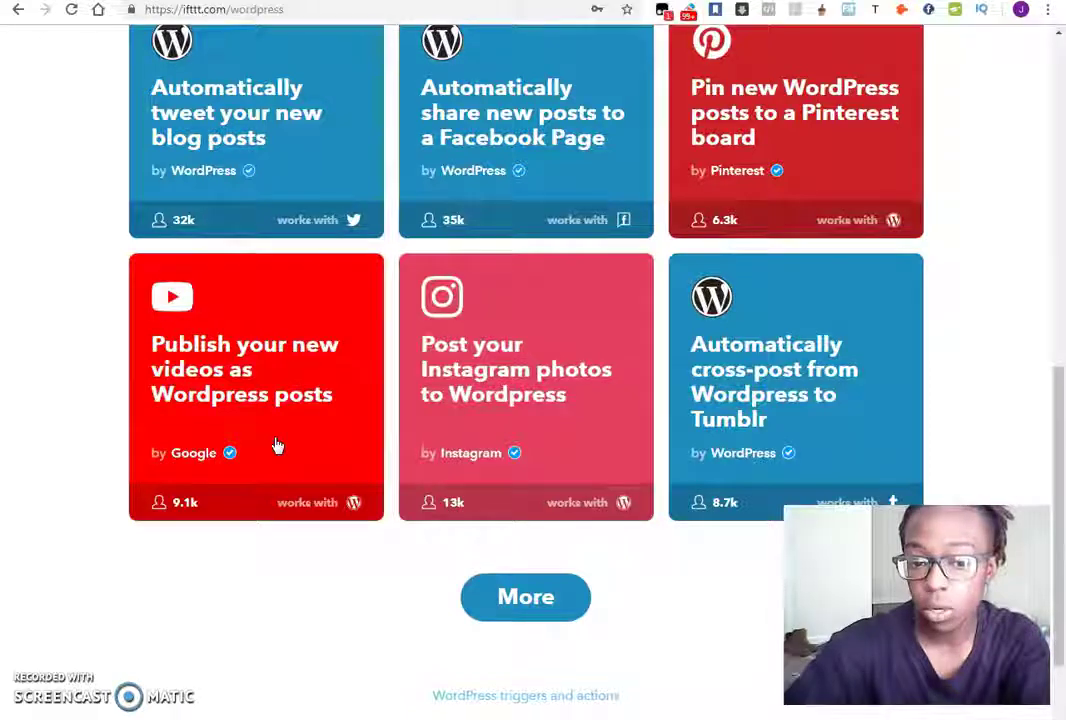
{"action": "scroll", "coordinate": [278, 445], "scroll_direction": "up", "scroll_amount": 1}
{"action": "scroll", "coordinate": [984, 426], "scroll_direction": "down", "scroll_amount": 2}
{"action": "scroll", "coordinate": [984, 423], "scroll_direction": "up", "scroll_amount": 5}
{"action": "scroll", "coordinate": [984, 423], "scroll_direction": "up", "scroll_amount": 4}
{"action": "scroll", "coordinate": [984, 423], "scroll_direction": "down", "scroll_amount": 1}
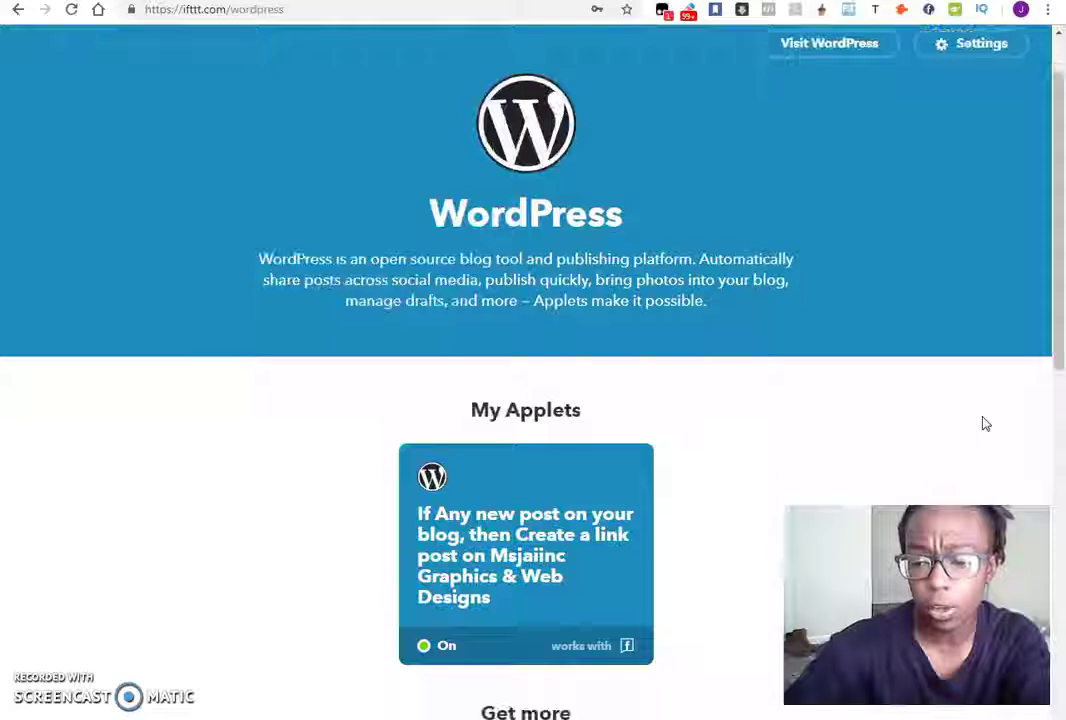
{"action": "scroll", "coordinate": [880, 405], "scroll_direction": "up", "scroll_amount": 1}
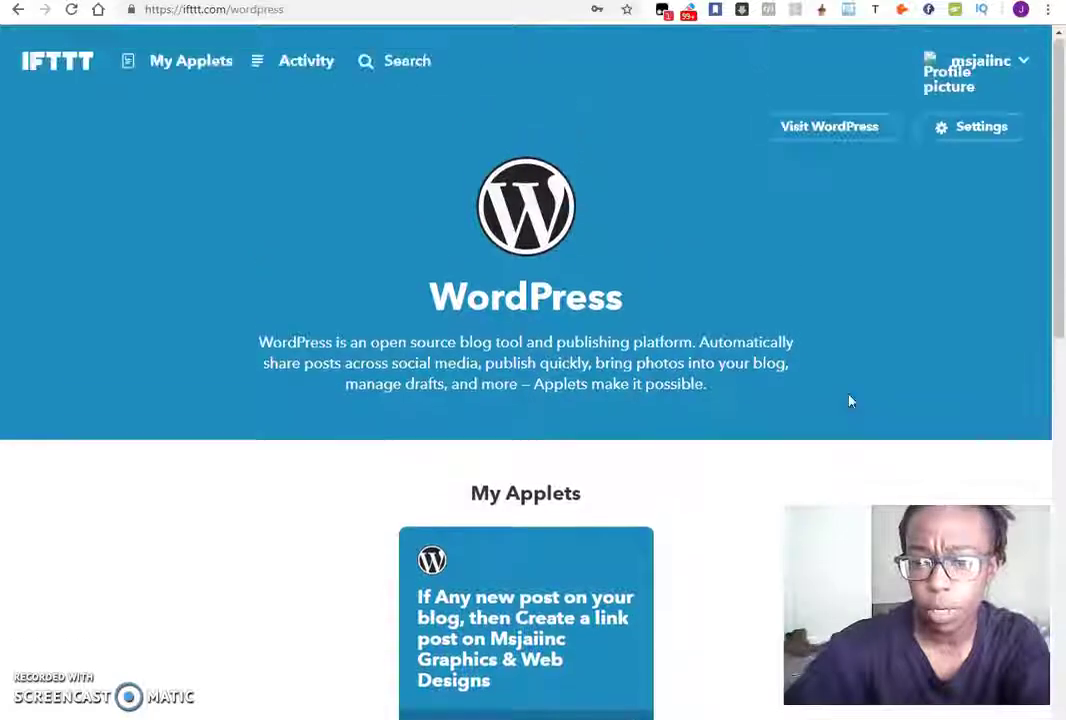
Open the WordPress connection settings and confirm the connected blog's status is active
{"action": "left_click", "coordinate": [982, 130]}
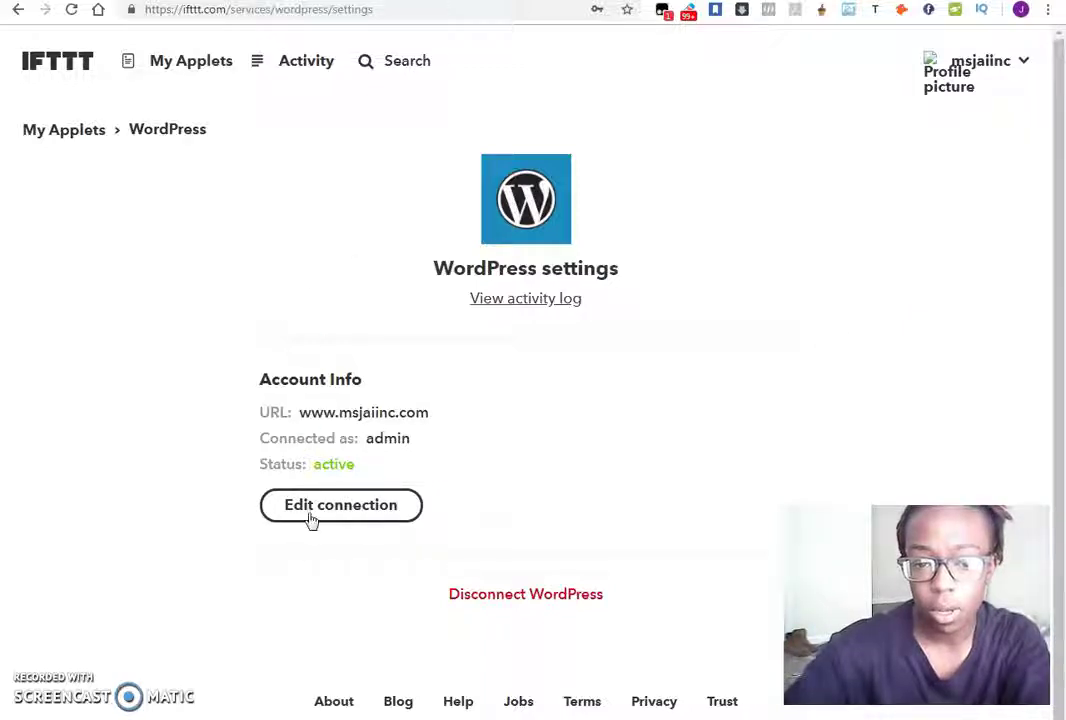
{"action": "left_click", "coordinate": [375, 511]}
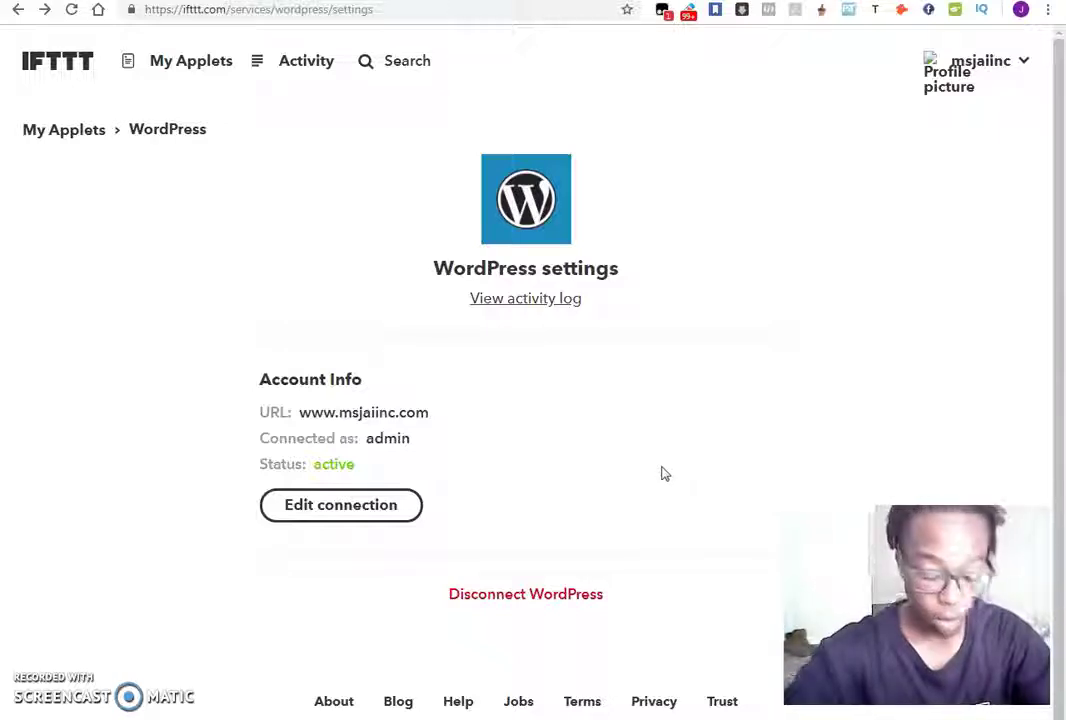
{"action": "left_click", "coordinate": [815, 461]}
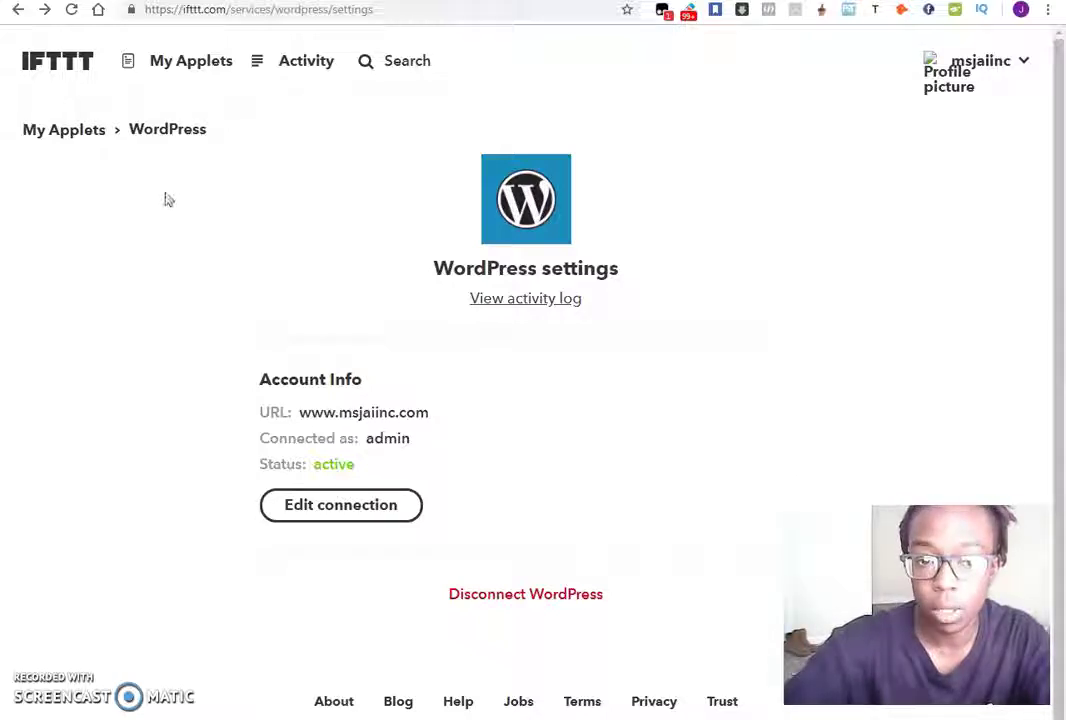
Search IFTTT applets for 'wordpress'
{"action": "left_click", "coordinate": [388, 62]}
{"action": "type", "text": "wordpress"}
{"action": "key", "text": "Return"}
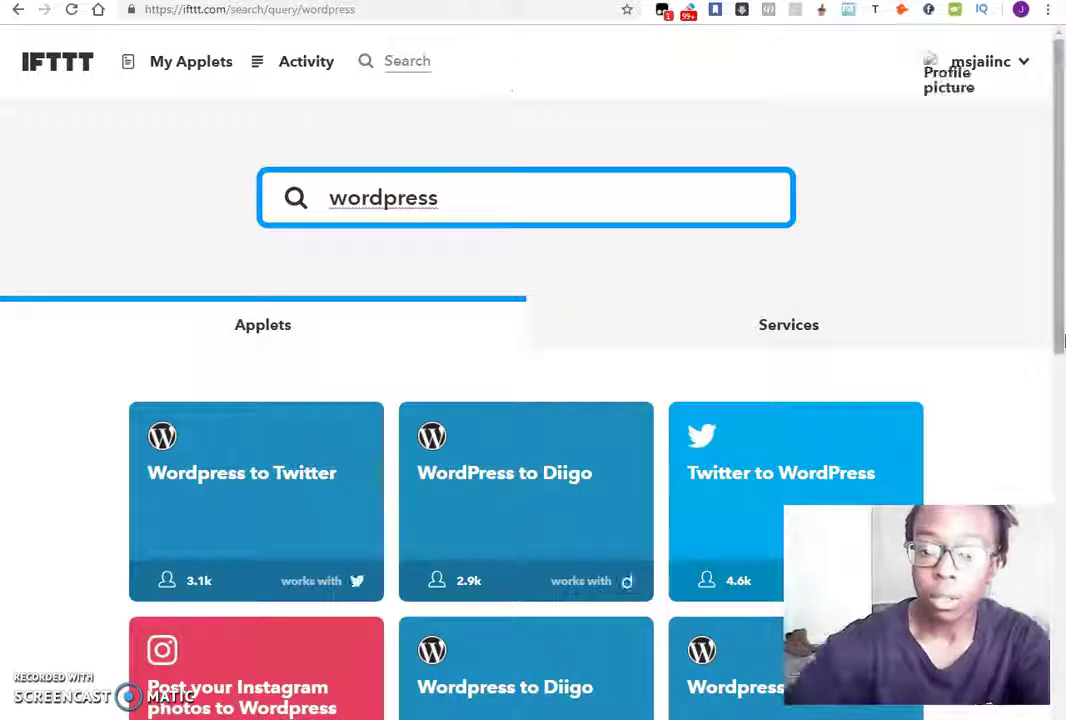
Scroll the results and load more until the WordPress to Bitly applet shows
{"action": "scroll", "coordinate": [981, 309], "scroll_direction": "down", "scroll_amount": 3}
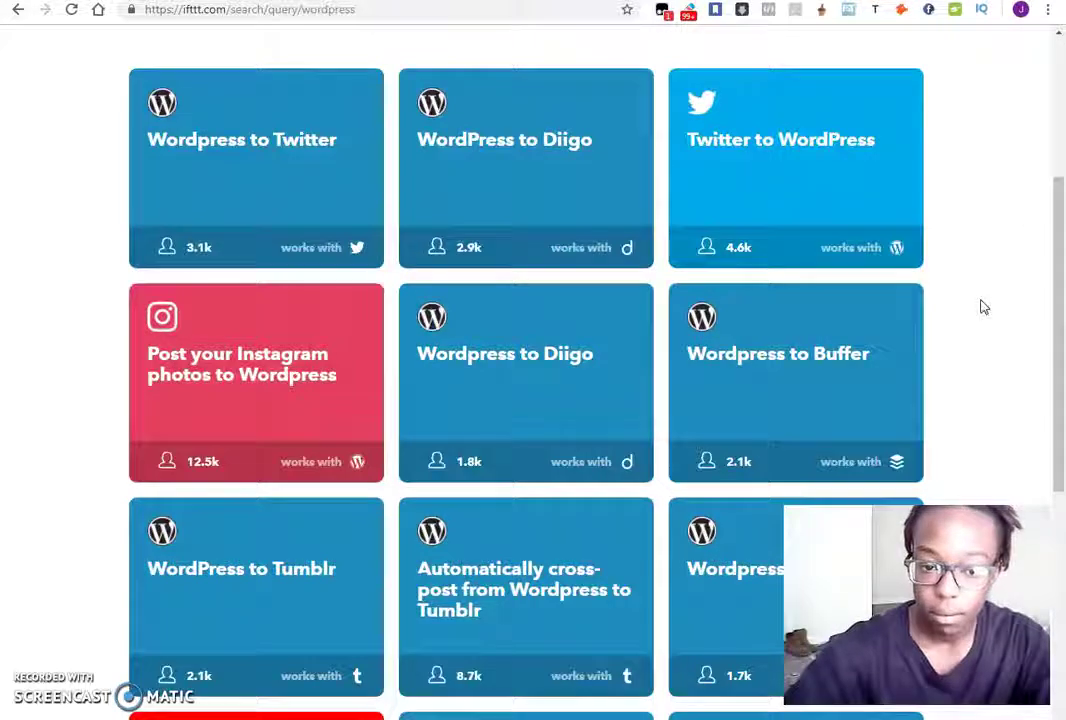
{"action": "scroll", "coordinate": [981, 307], "scroll_direction": "down", "scroll_amount": 2}
{"action": "scroll", "coordinate": [981, 307], "scroll_direction": "down", "scroll_amount": 2}
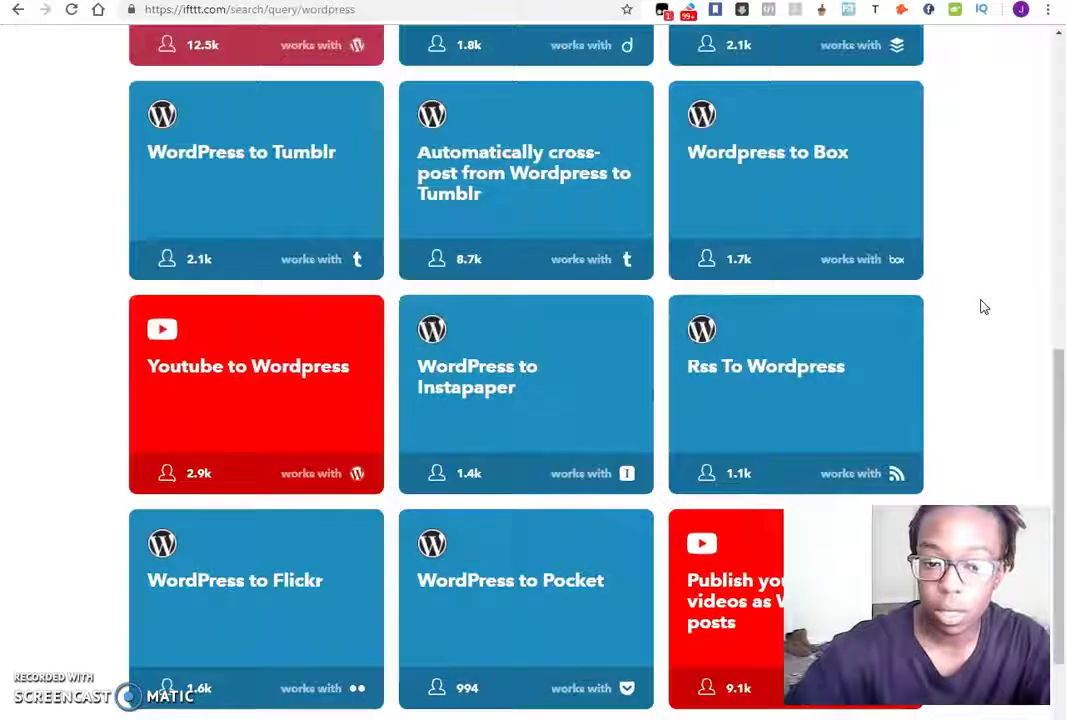
{"action": "scroll", "coordinate": [981, 307], "scroll_direction": "down", "scroll_amount": 2}
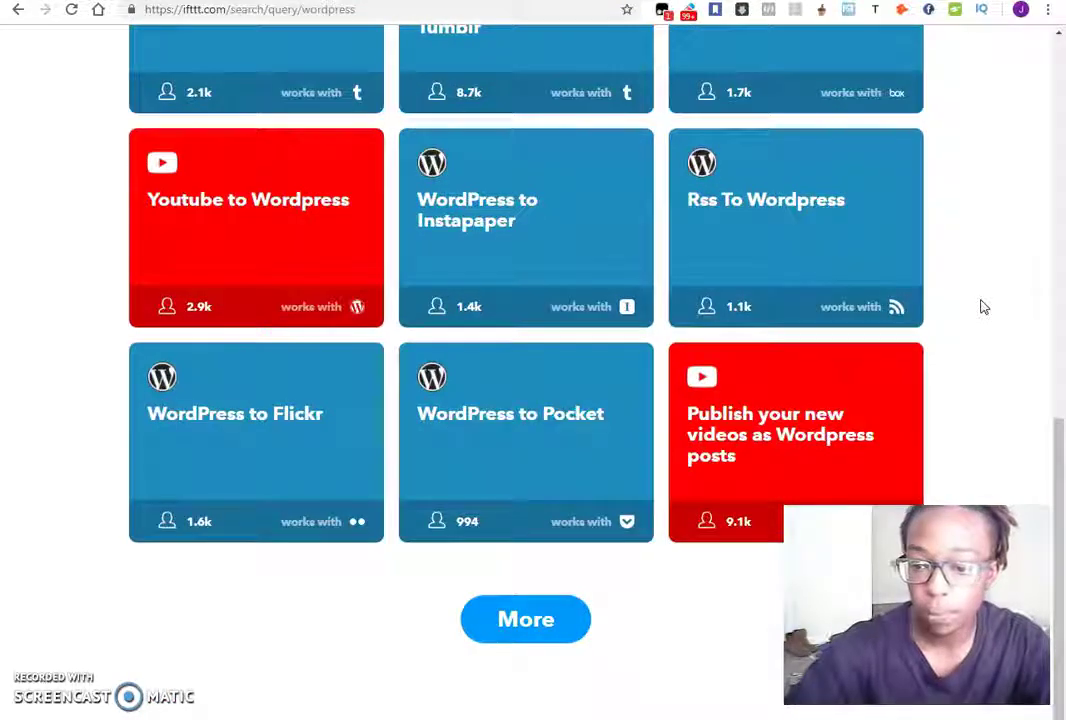
{"action": "left_click", "coordinate": [533, 620]}
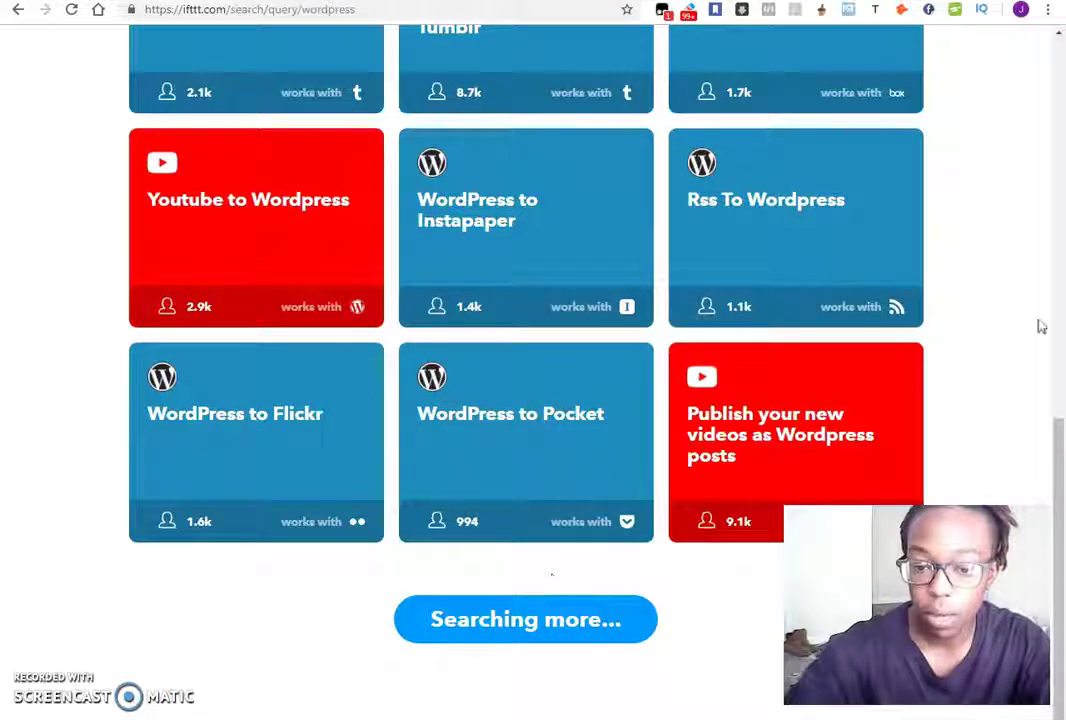
{"action": "scroll", "coordinate": [983, 288], "scroll_direction": "down", "scroll_amount": 3}
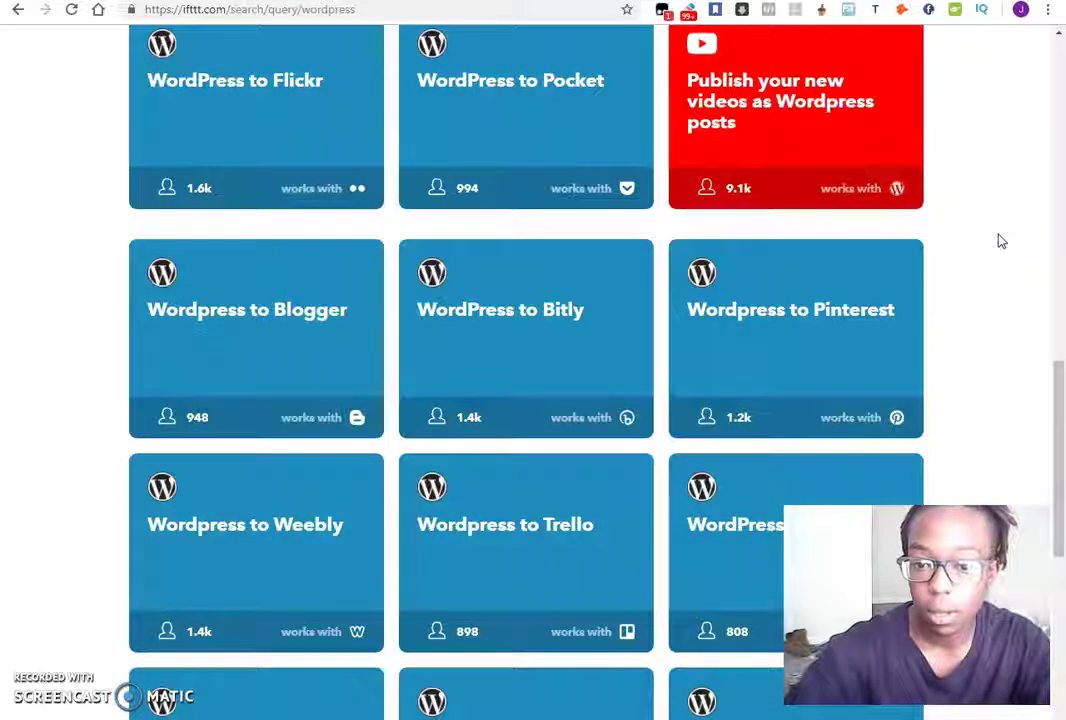
Turn on the WordPress to Bitly applet and authorize the Bitly account connection
{"action": "left_click", "coordinate": [513, 350]}
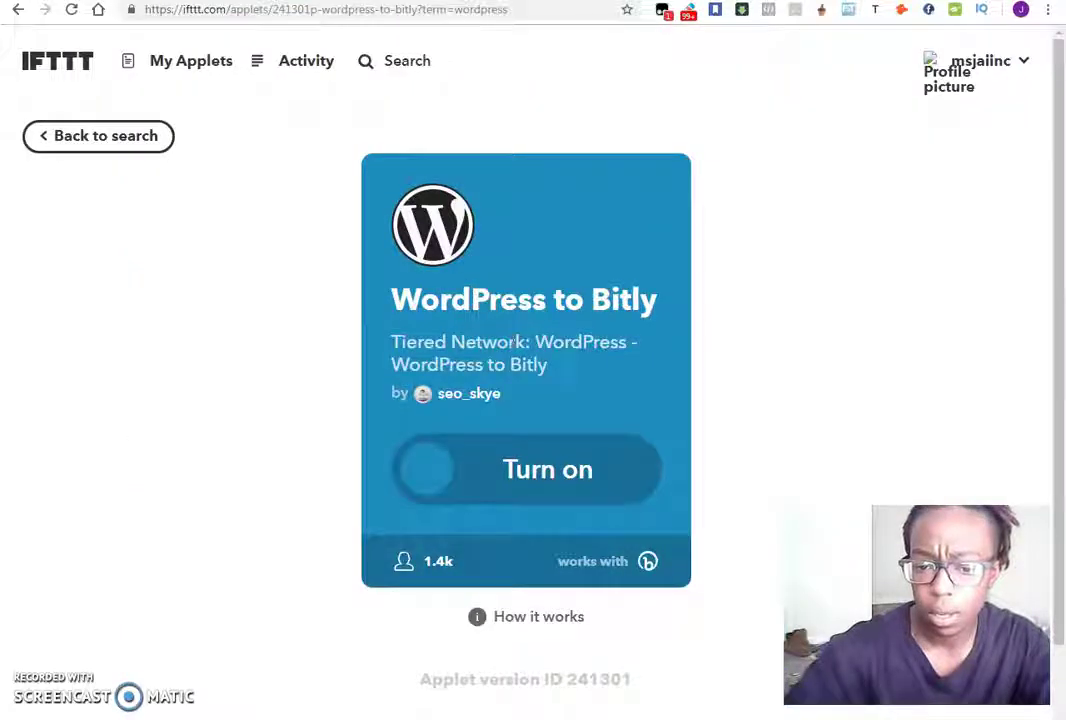
{"action": "left_click", "coordinate": [555, 480]}
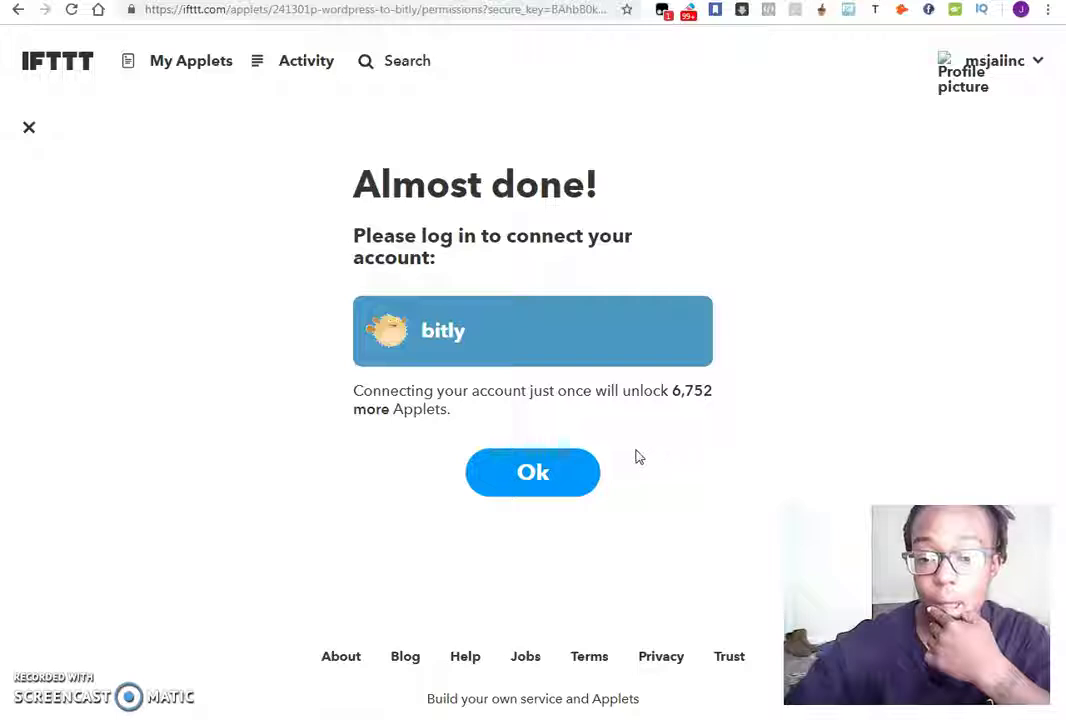
{"action": "left_click", "coordinate": [530, 482]}
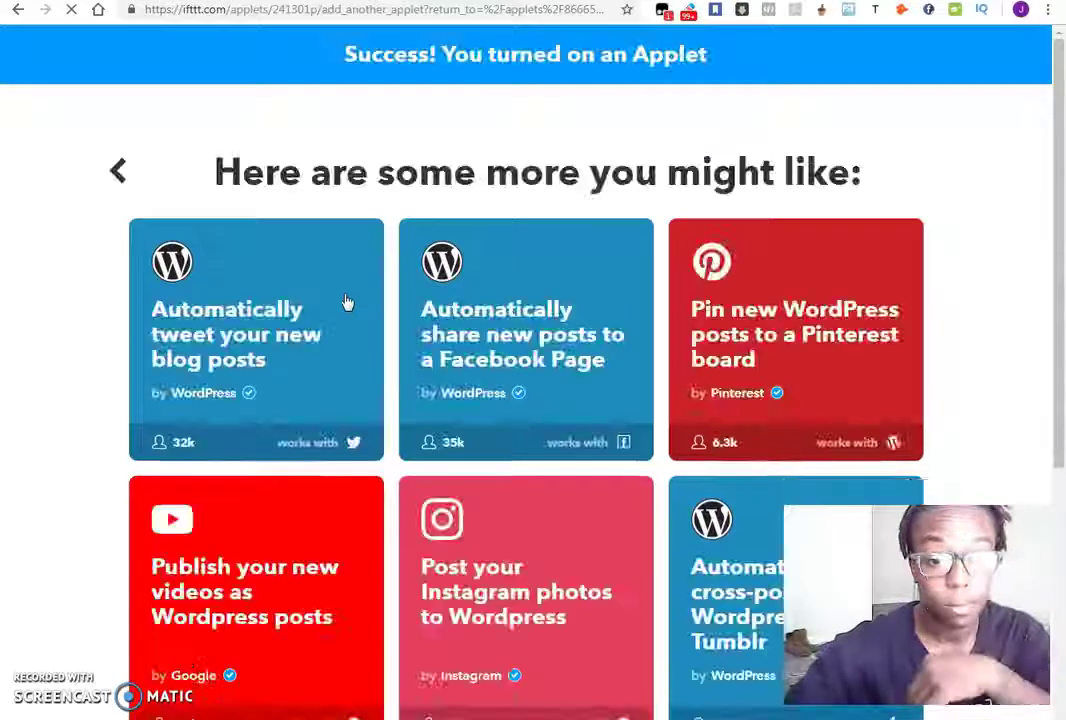
{"action": "scroll", "coordinate": [972, 209], "scroll_direction": "down", "scroll_amount": 3}
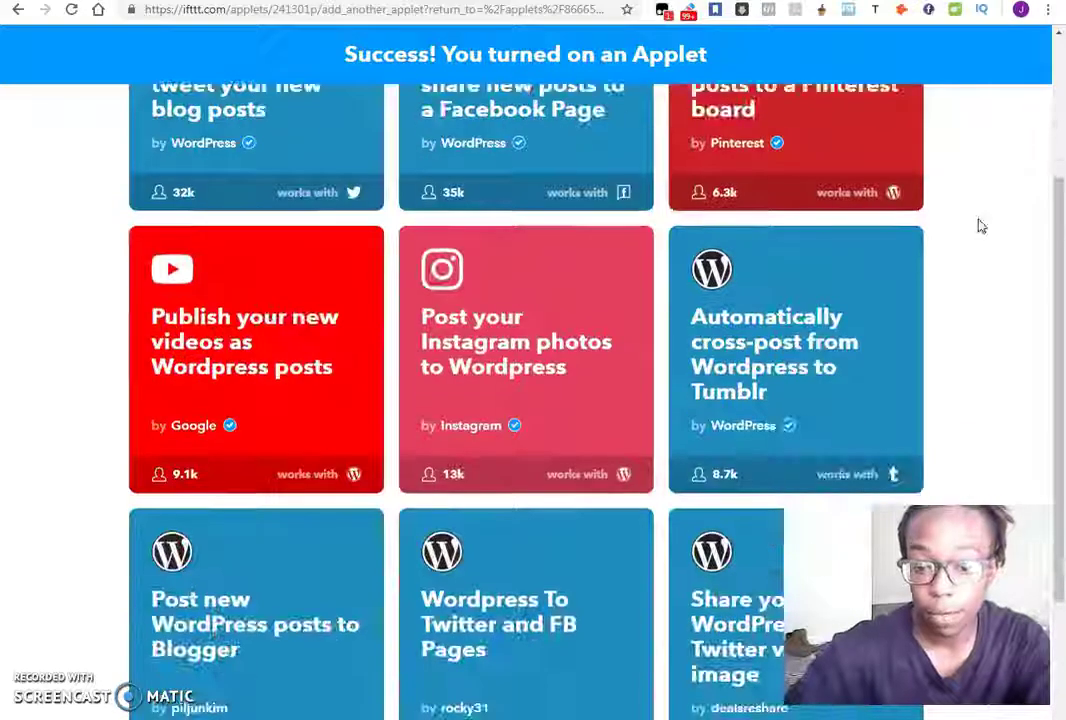
{"action": "scroll", "coordinate": [980, 226], "scroll_direction": "down", "scroll_amount": 3}
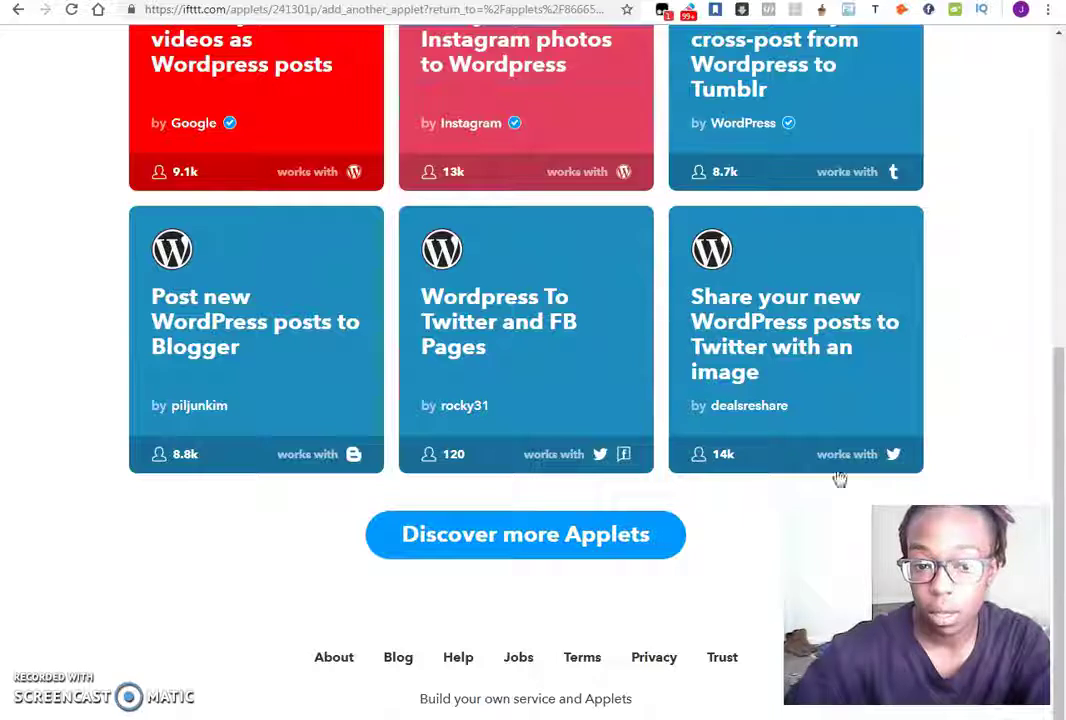
Go to Discover more Applets and scroll through the recommended applets
{"action": "left_click", "coordinate": [540, 535]}
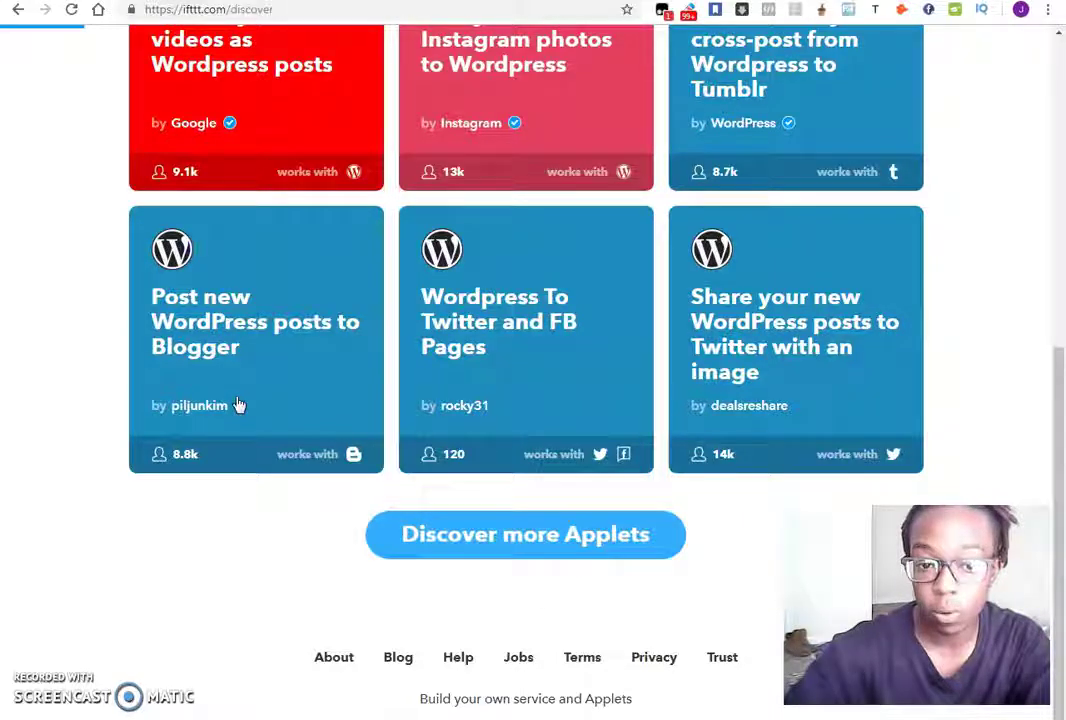
{"action": "scroll", "coordinate": [21, 377], "scroll_direction": "down", "scroll_amount": 1}
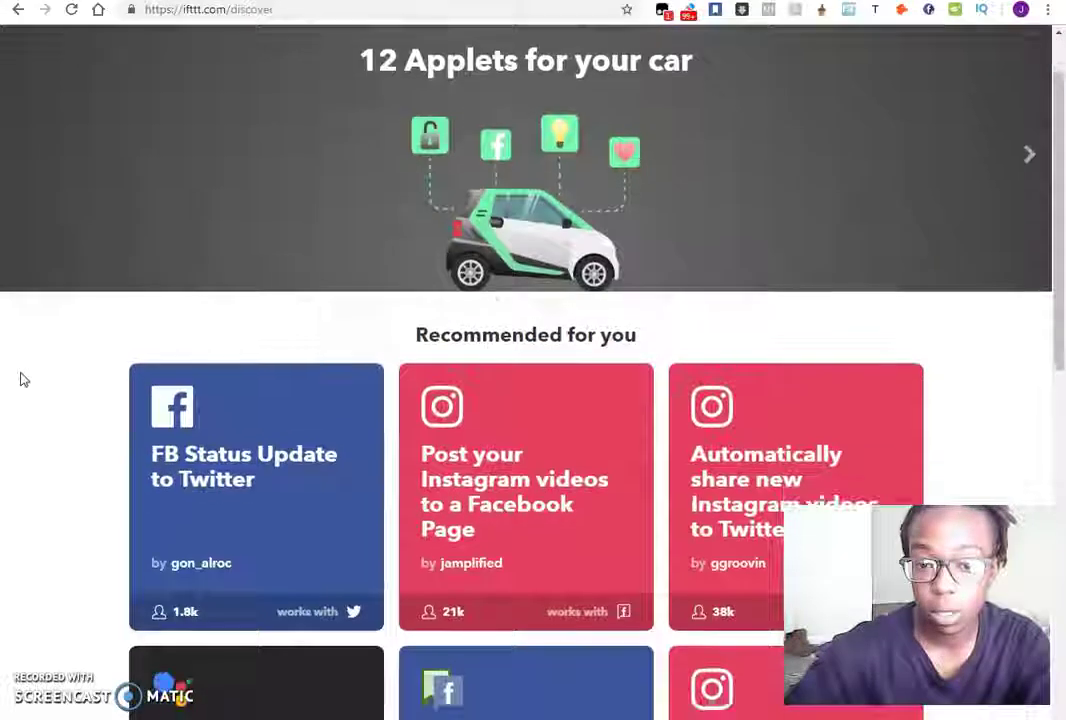
{"action": "scroll", "coordinate": [24, 378], "scroll_direction": "up", "scroll_amount": 1}
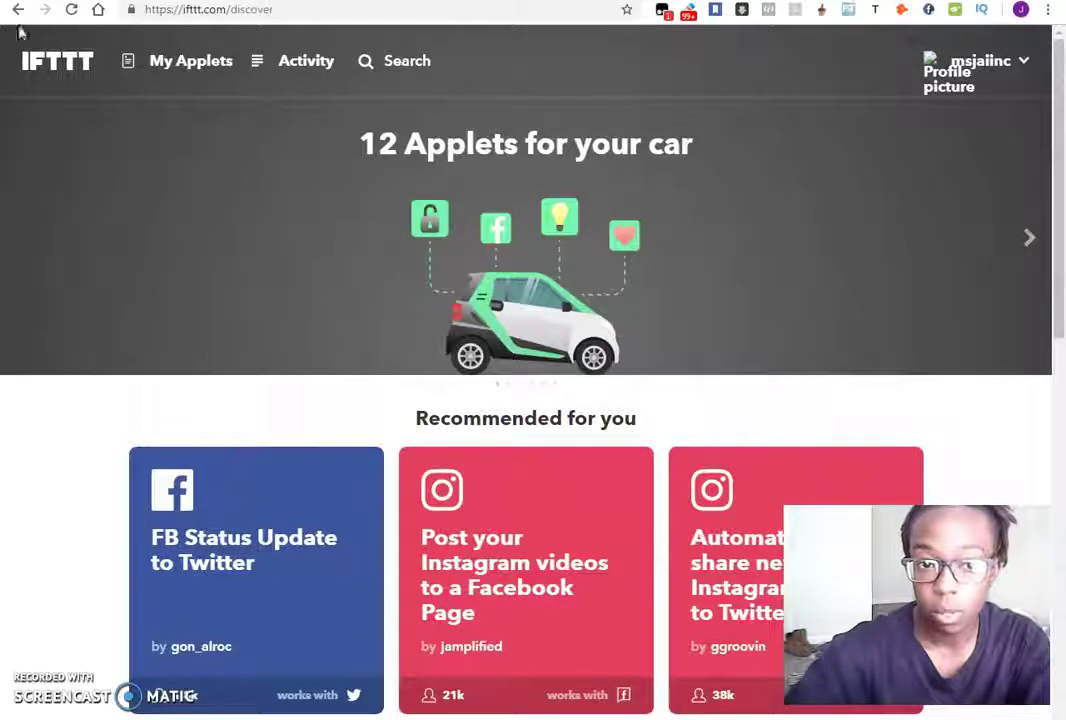
{"action": "scroll", "coordinate": [30, 217], "scroll_direction": "down", "scroll_amount": 4}
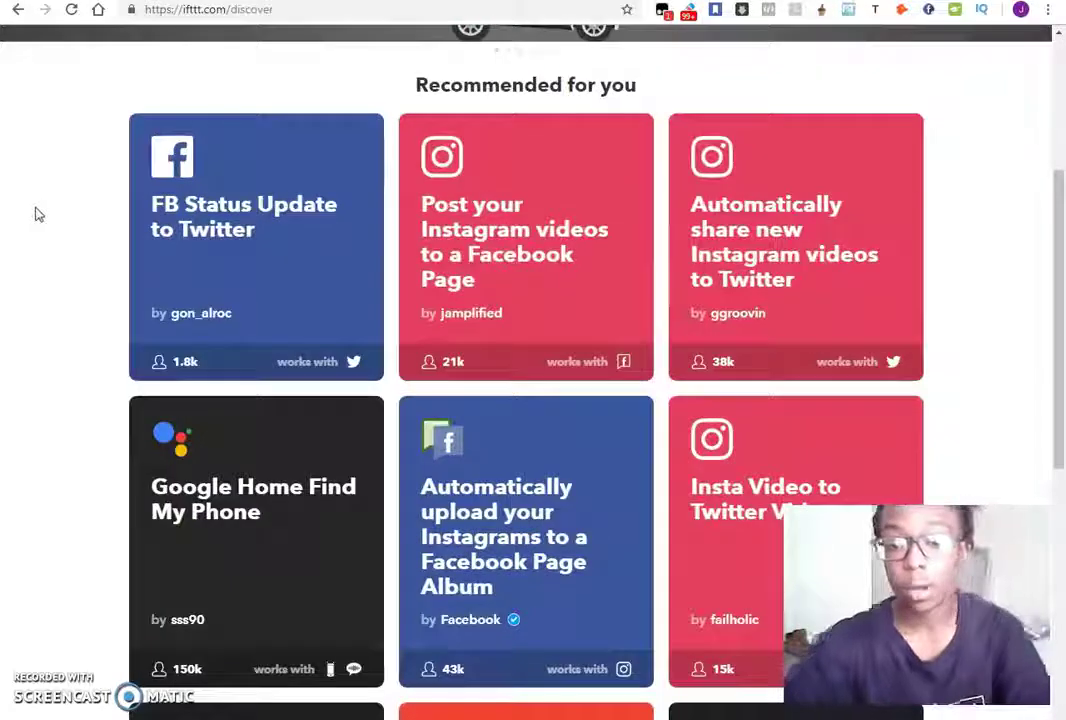
{"action": "scroll", "coordinate": [35, 225], "scroll_direction": "down", "scroll_amount": 5}
{"action": "scroll", "coordinate": [35, 230], "scroll_direction": "down", "scroll_amount": 4}
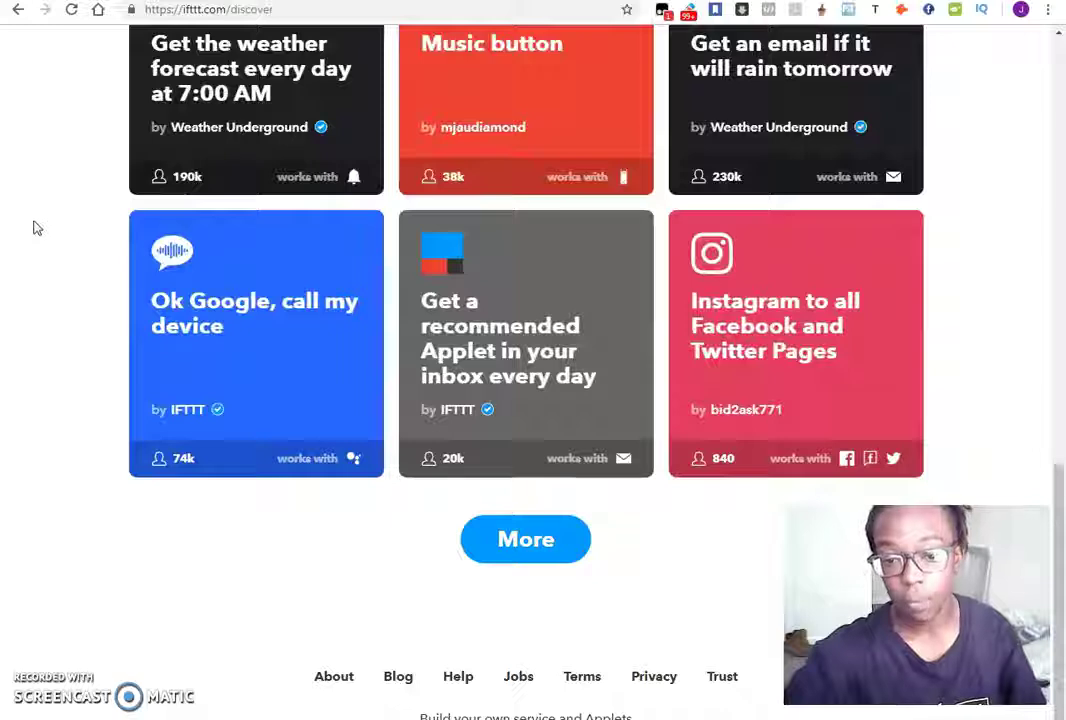
Load more recommended applets, browse them, then return to the healthy-habits banner
{"action": "left_click", "coordinate": [565, 552]}
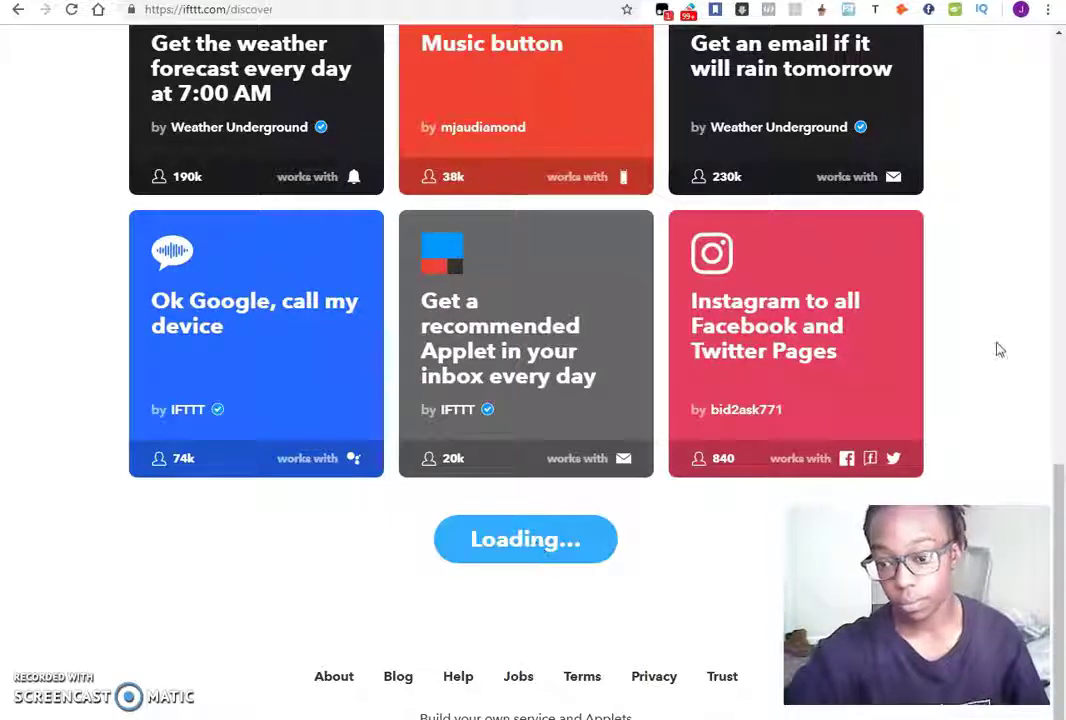
{"action": "scroll", "coordinate": [1016, 255], "scroll_direction": "down", "scroll_amount": 3}
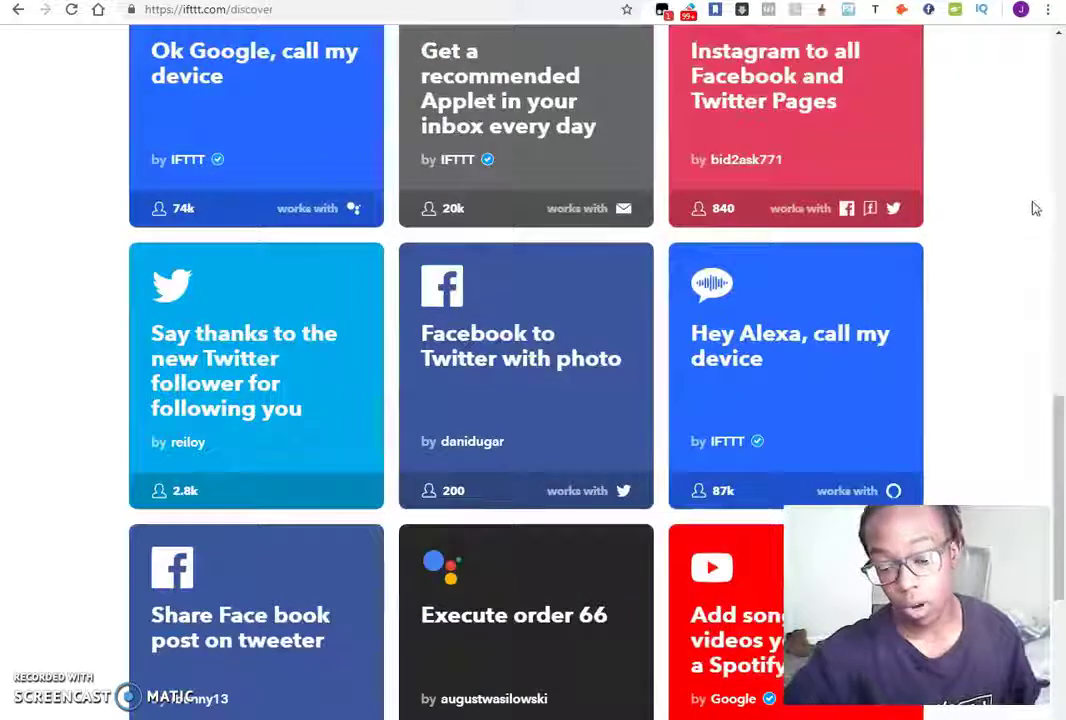
{"action": "scroll", "coordinate": [1036, 208], "scroll_direction": "down", "scroll_amount": 3}
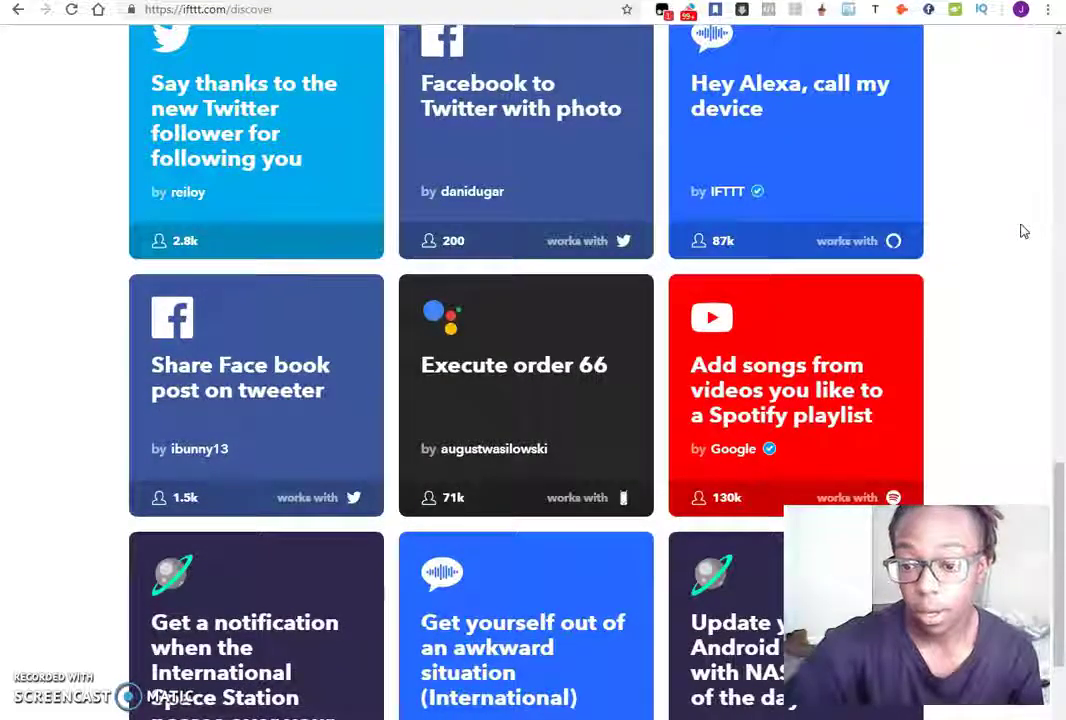
{"action": "scroll", "coordinate": [1012, 238], "scroll_direction": "down", "scroll_amount": 1}
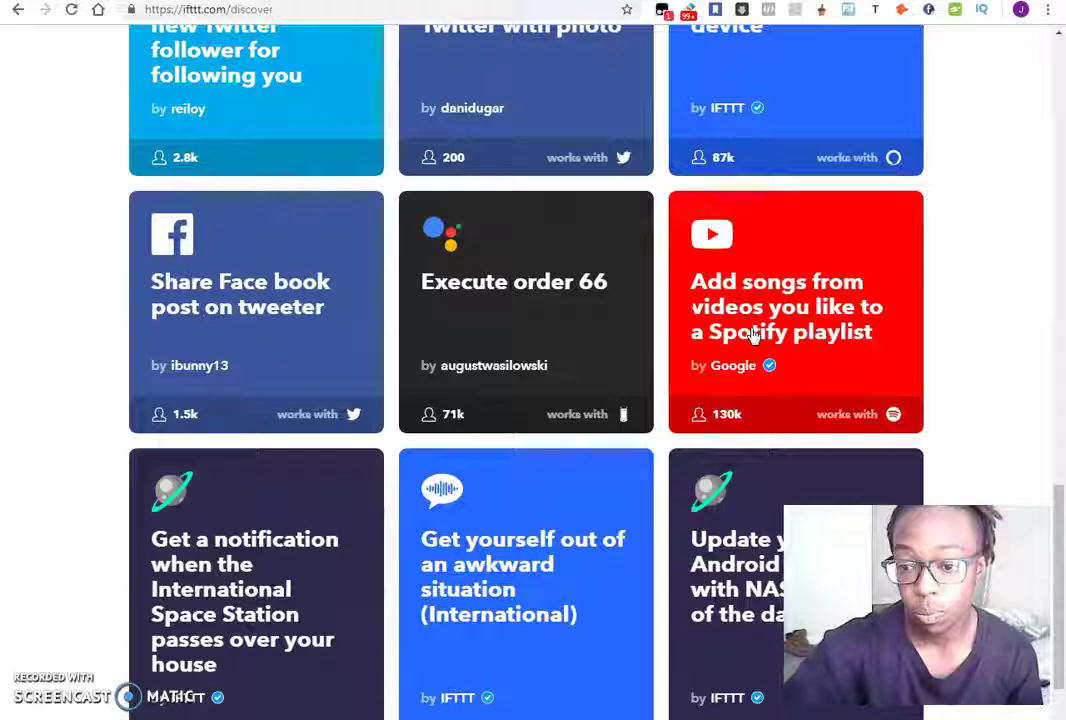
{"action": "scroll", "coordinate": [760, 335], "scroll_direction": "down", "scroll_amount": 1}
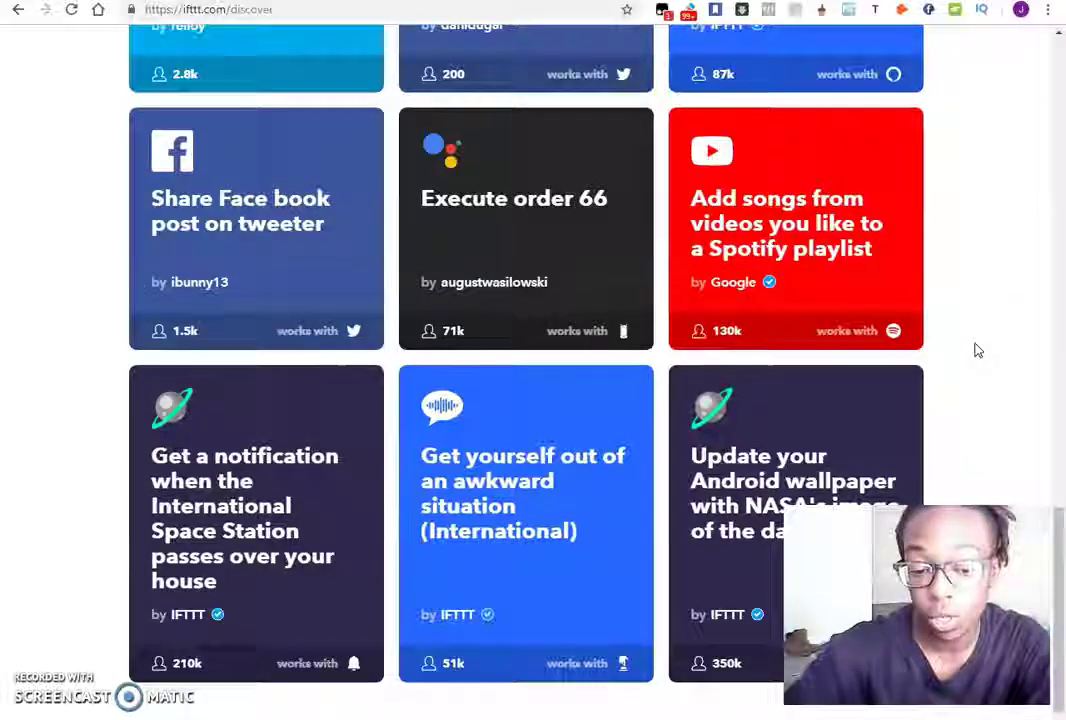
{"action": "scroll", "coordinate": [977, 350], "scroll_direction": "down", "scroll_amount": 2}
{"action": "scroll", "coordinate": [978, 351], "scroll_direction": "up", "scroll_amount": 2}
{"action": "scroll", "coordinate": [981, 352], "scroll_direction": "up", "scroll_amount": 3}
{"action": "scroll", "coordinate": [981, 353], "scroll_direction": "up", "scroll_amount": 3}
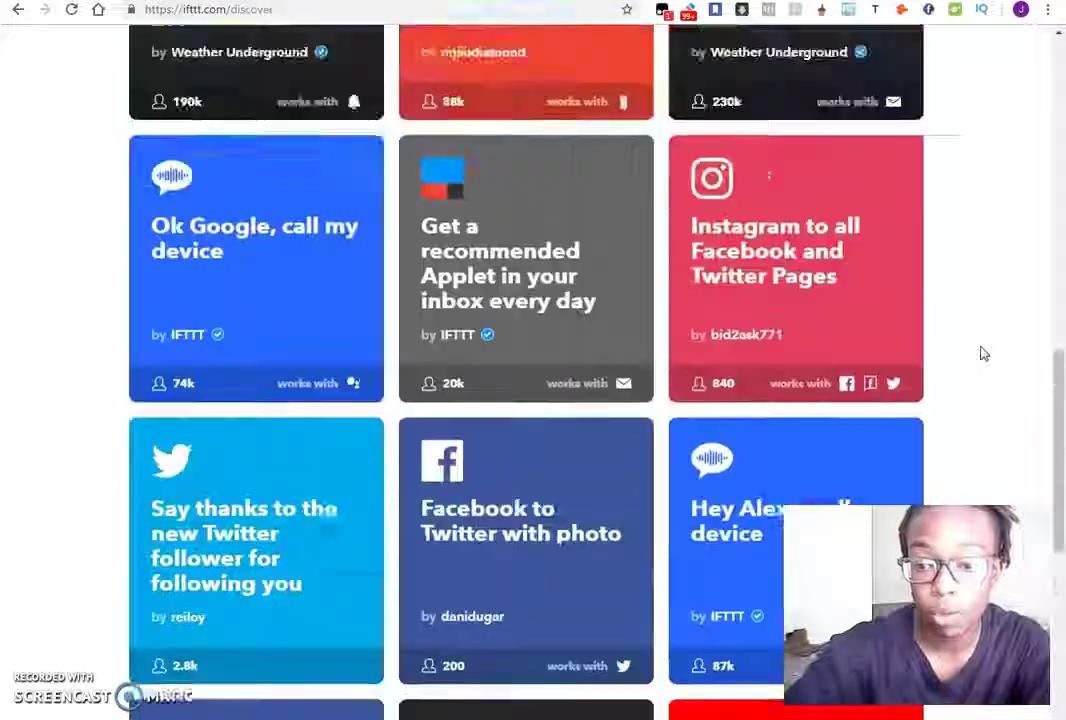
{"action": "scroll", "coordinate": [983, 353], "scroll_direction": "up", "scroll_amount": 3}
{"action": "scroll", "coordinate": [985, 354], "scroll_direction": "up", "scroll_amount": 3}
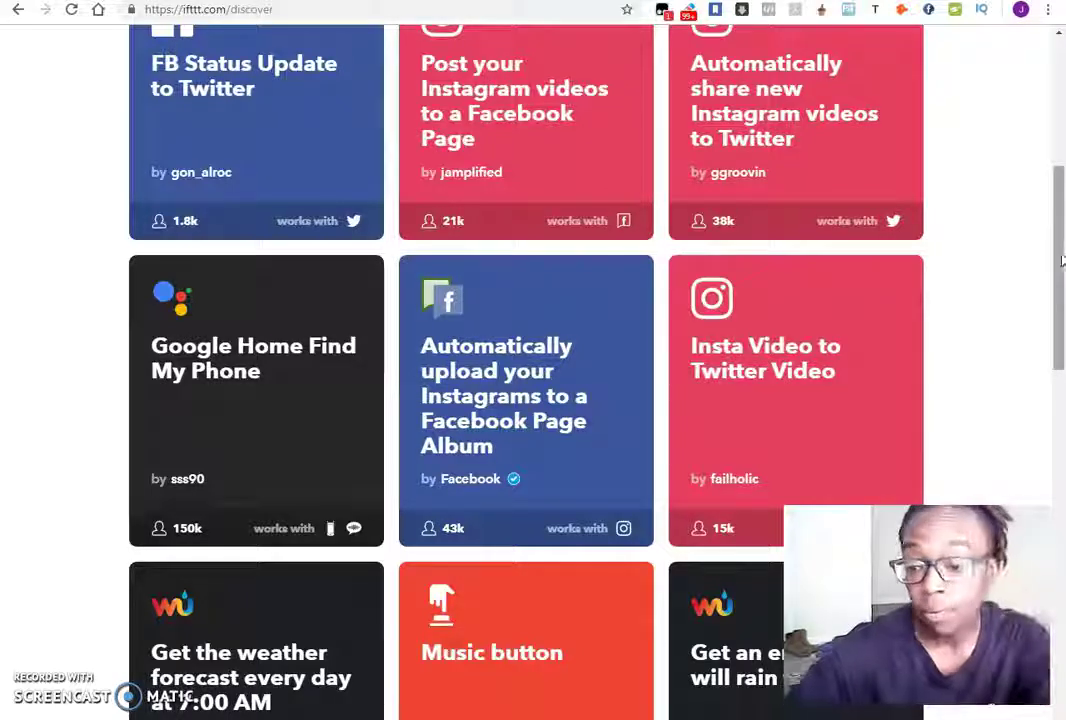
{"action": "left_click_drag", "start_coordinate": [1055, 293], "coordinate": [1028, 64]}
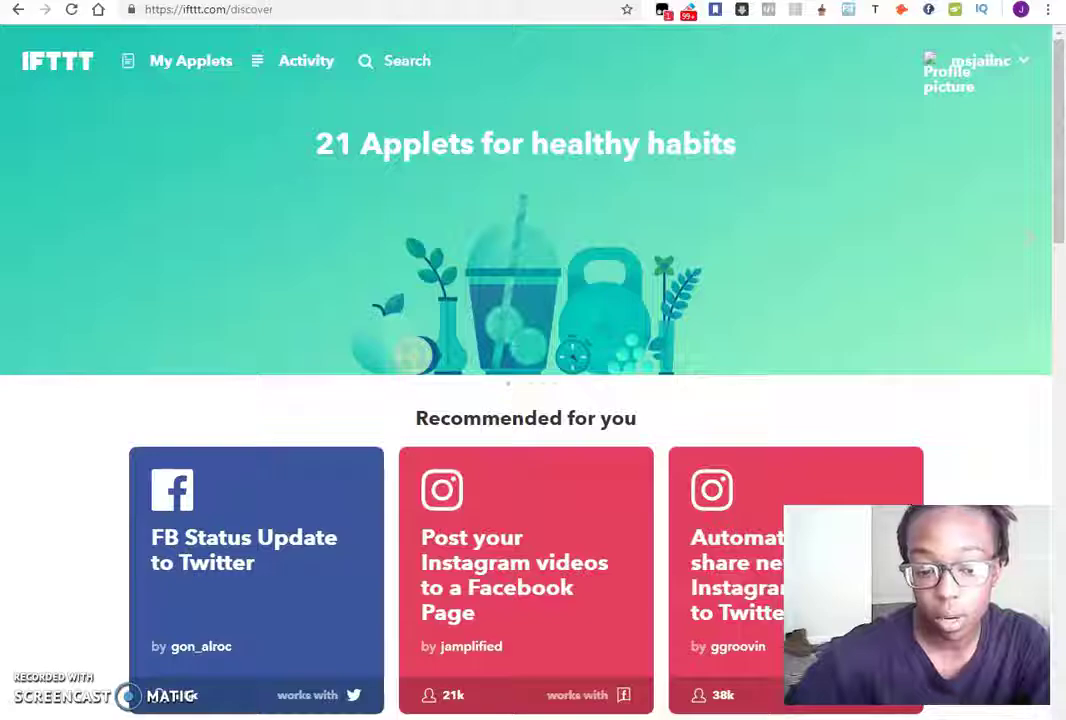